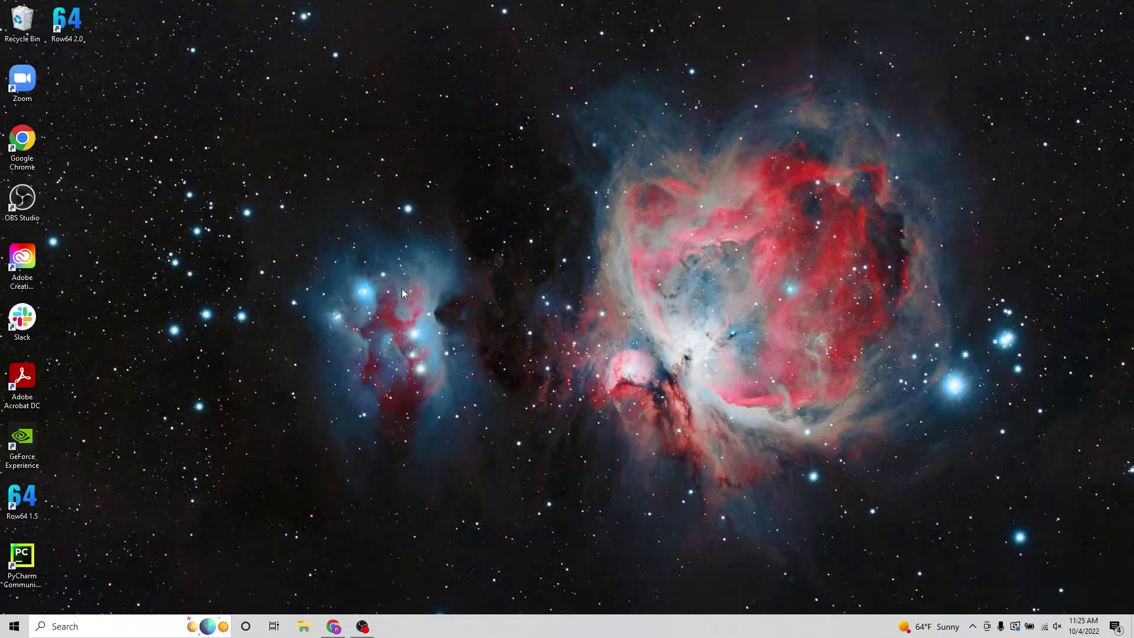
Launch Row64 2.0 from its desktop shortcut to reach the template gallery
{"action": "double_click", "coordinate": [83, 38]}
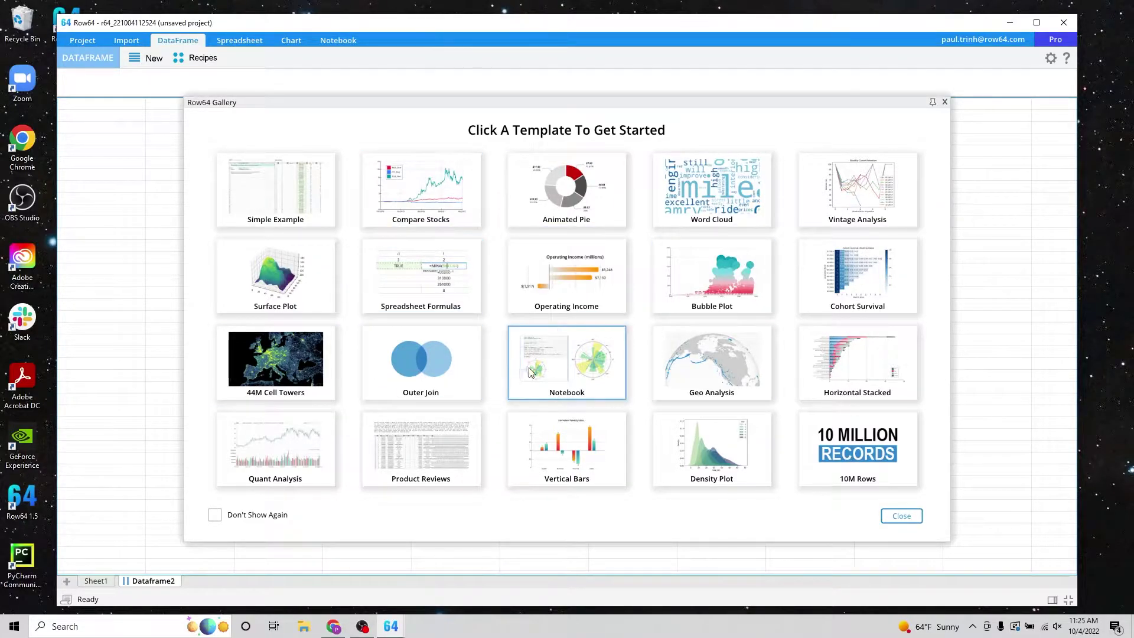
Dismiss the gallery, maximize Row64, and bring the Data Science Recipes panel to the window's middle
{"action": "left_click", "coordinate": [900, 516]}
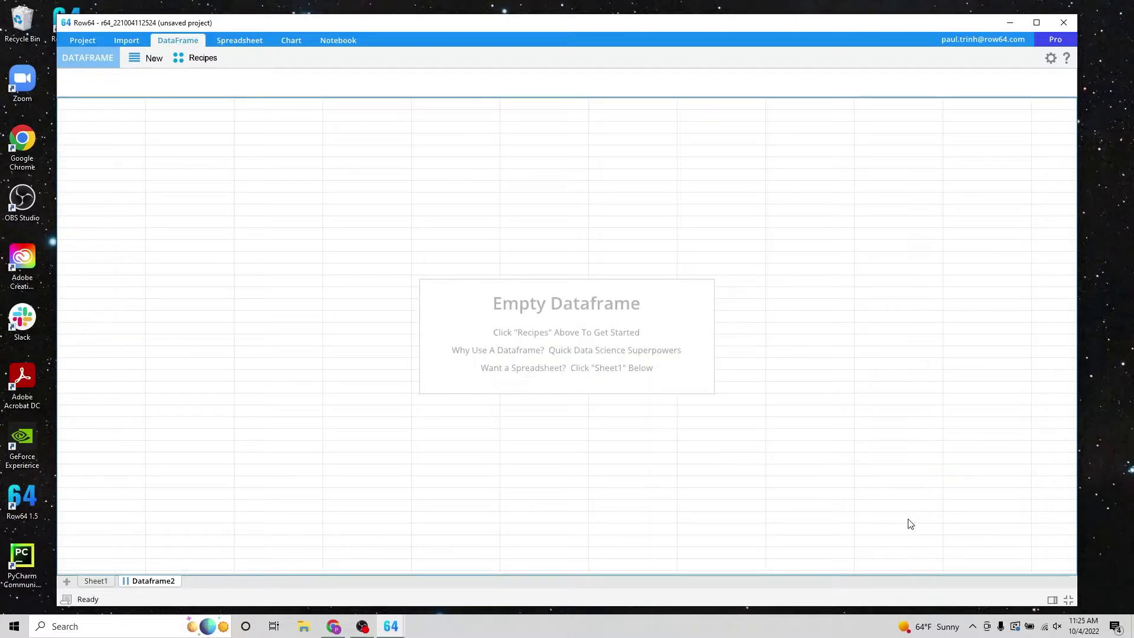
{"action": "double_click", "coordinate": [795, 23]}
{"action": "left_click", "coordinate": [146, 41]}
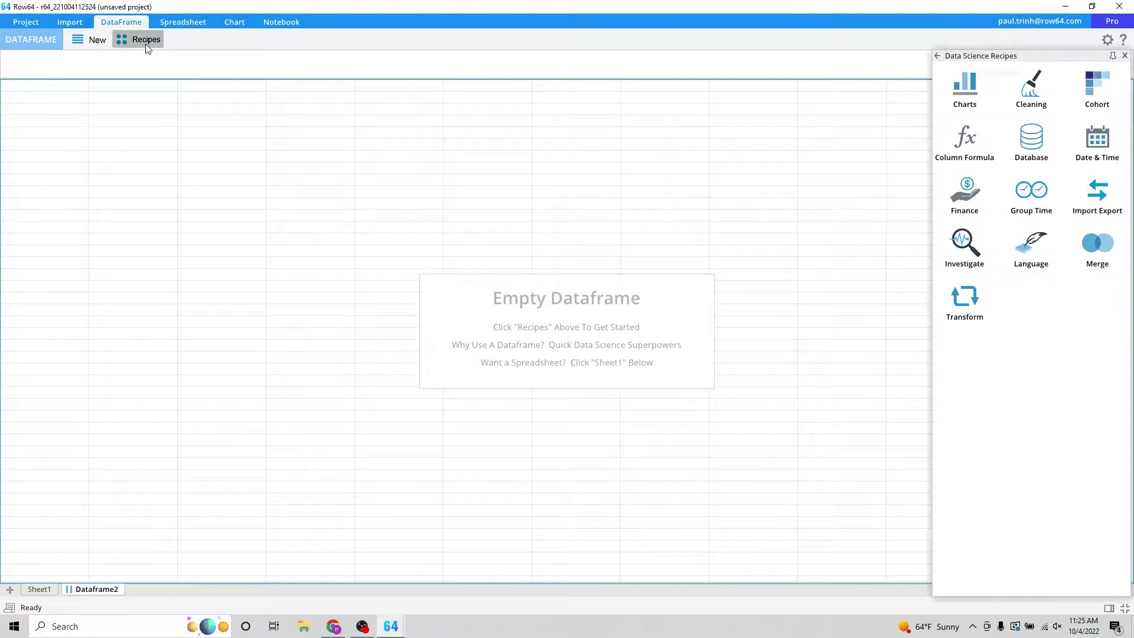
{"action": "left_click_drag", "start_coordinate": [1016, 57], "coordinate": [705, 59]}
Browse Recipes > Charts > Radial Charts to list Circular Bar, Donut, Pie and Radar recipes
{"action": "left_click", "coordinate": [674, 81]}
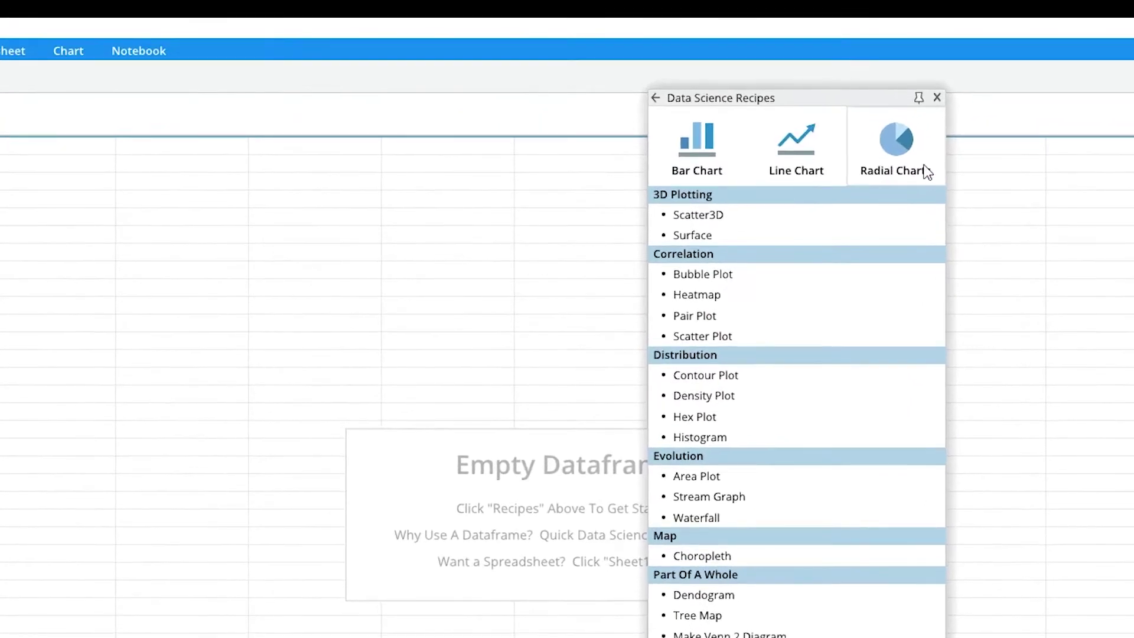
{"action": "left_click", "coordinate": [921, 169]}
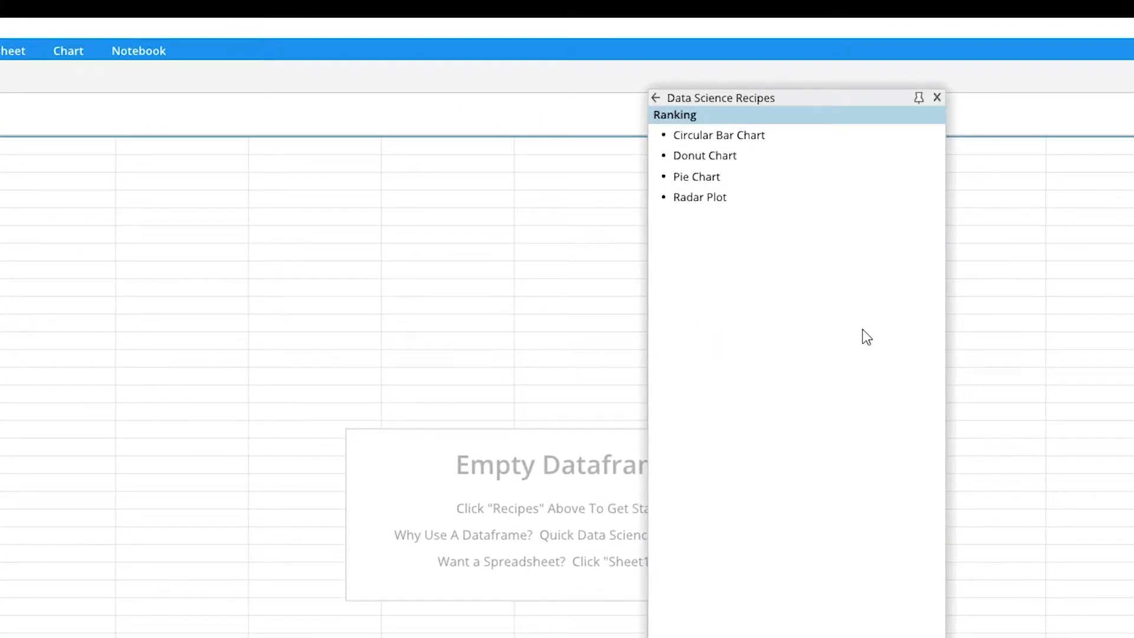
{"action": "mouse_move", "coordinate": [810, 134]}
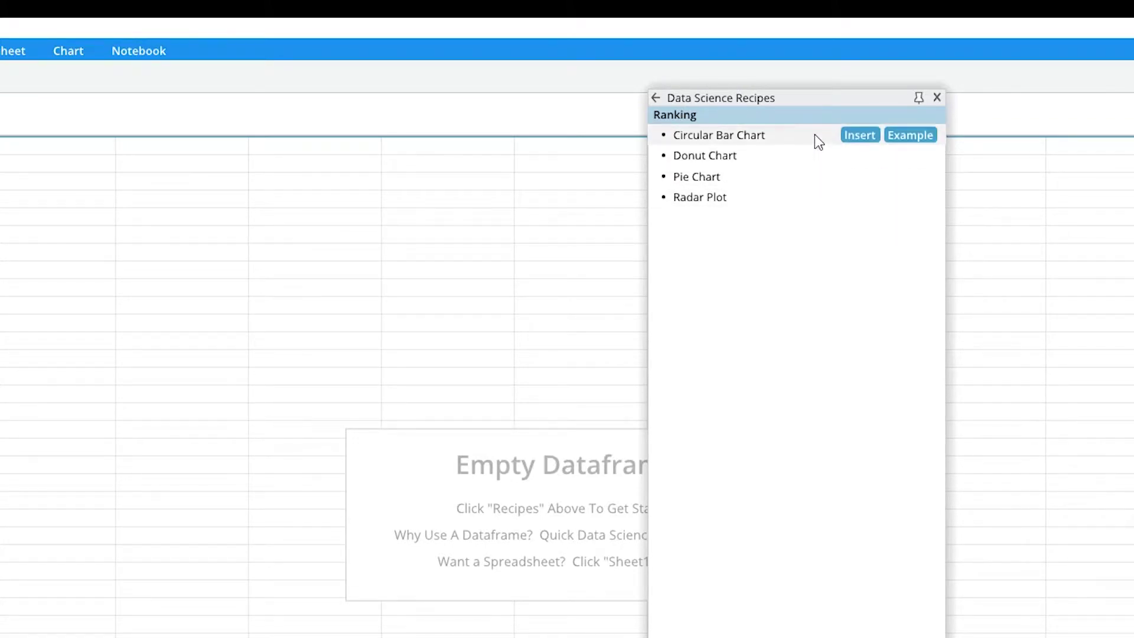
{"action": "mouse_move", "coordinate": [815, 155]}
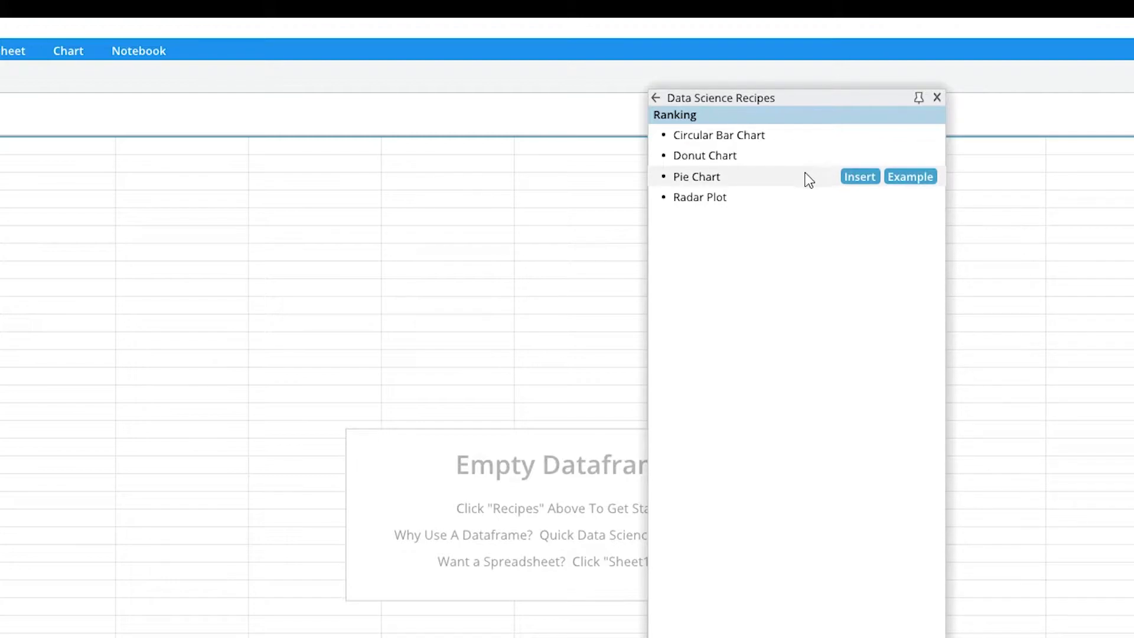
{"action": "mouse_move", "coordinate": [794, 196]}
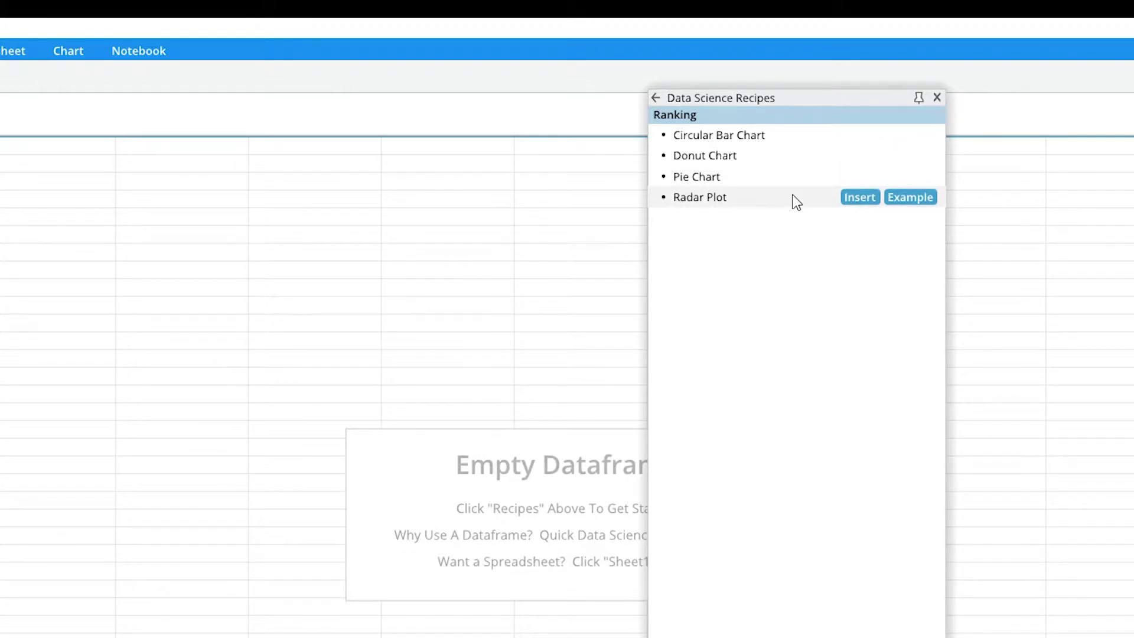
Load the Circular Bar Chart example with LOADCSV("CityPopulation") and CIRCULARBAR(C:C,A:A), then select both formula lines
{"action": "mouse_move", "coordinate": [907, 140]}
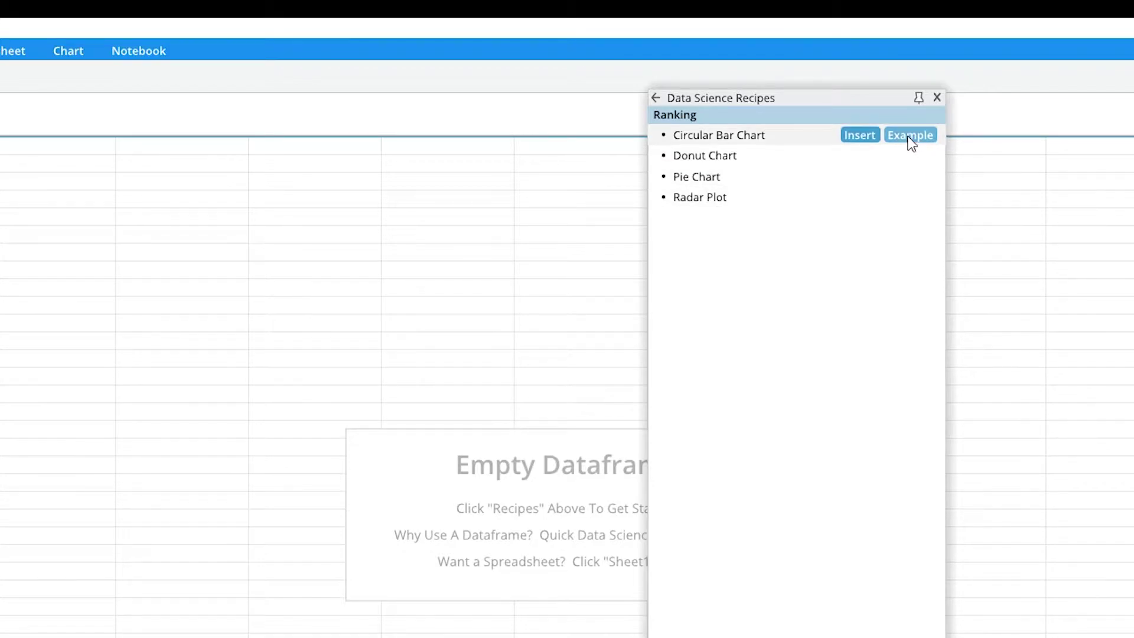
{"action": "left_click", "coordinate": [909, 136]}
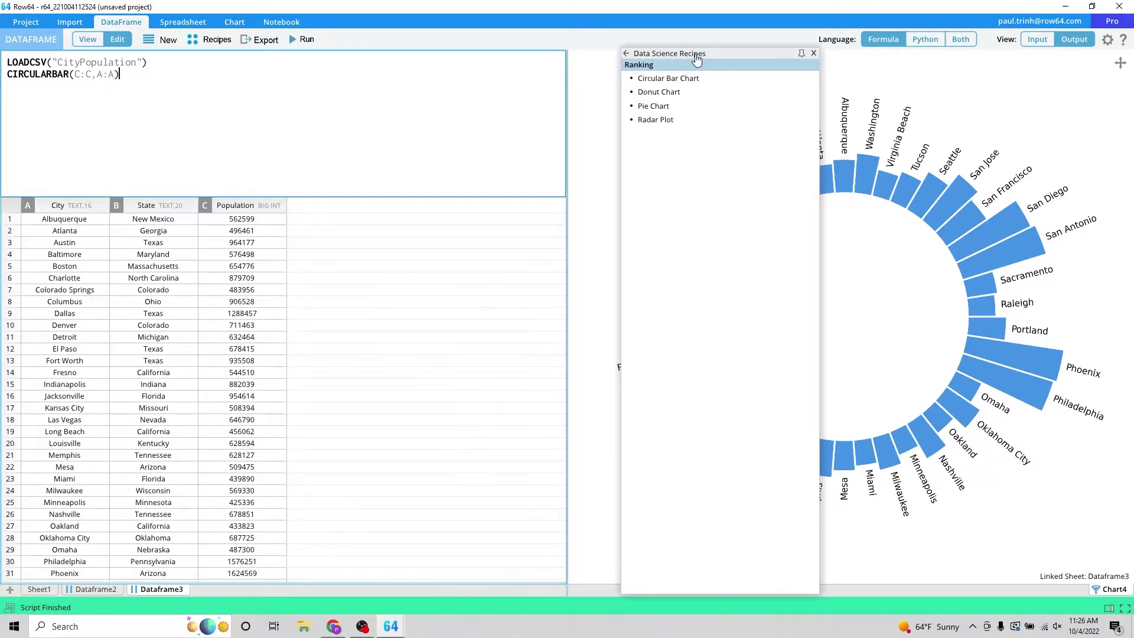
{"action": "left_click_drag", "start_coordinate": [148, 84], "coordinate": [2, 68]}
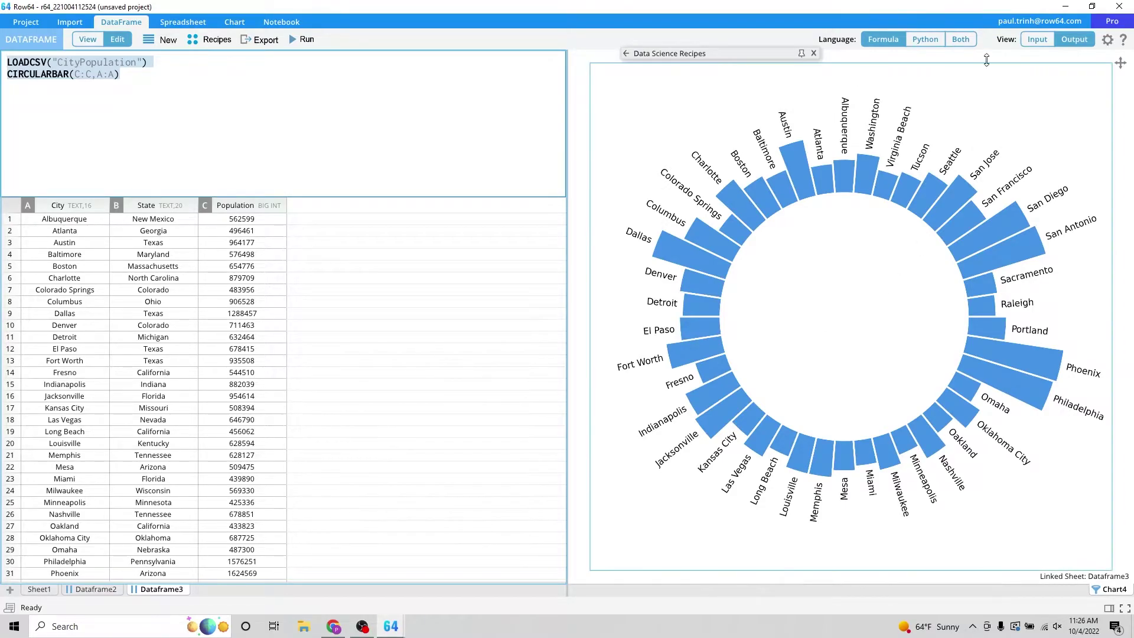
Show the Python code beside the CIRCULARBAR formula, enlarge it, and inspect the C:C values and A:A labels
{"action": "left_click", "coordinate": [959, 39]}
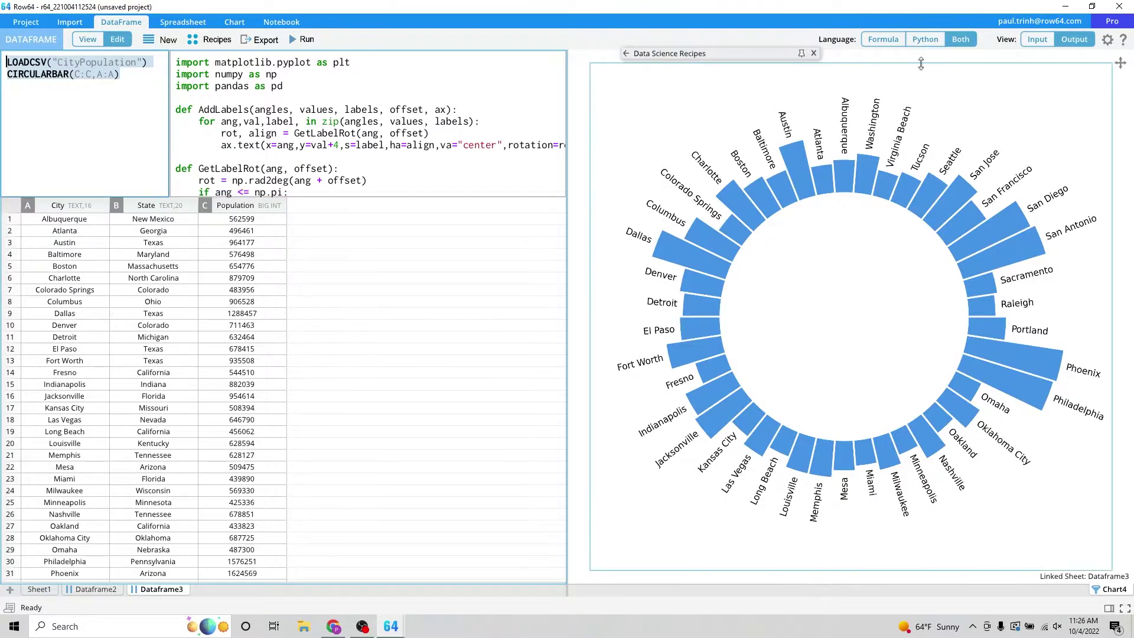
{"action": "left_click_drag", "start_coordinate": [323, 197], "coordinate": [306, 477]}
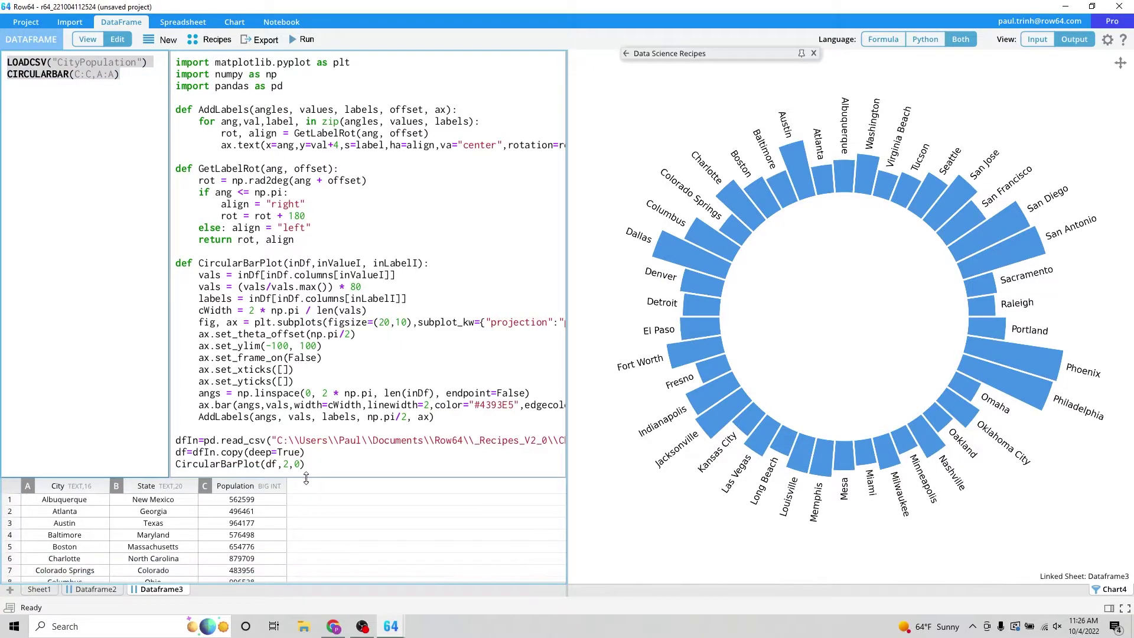
{"action": "left_click", "coordinate": [91, 79]}
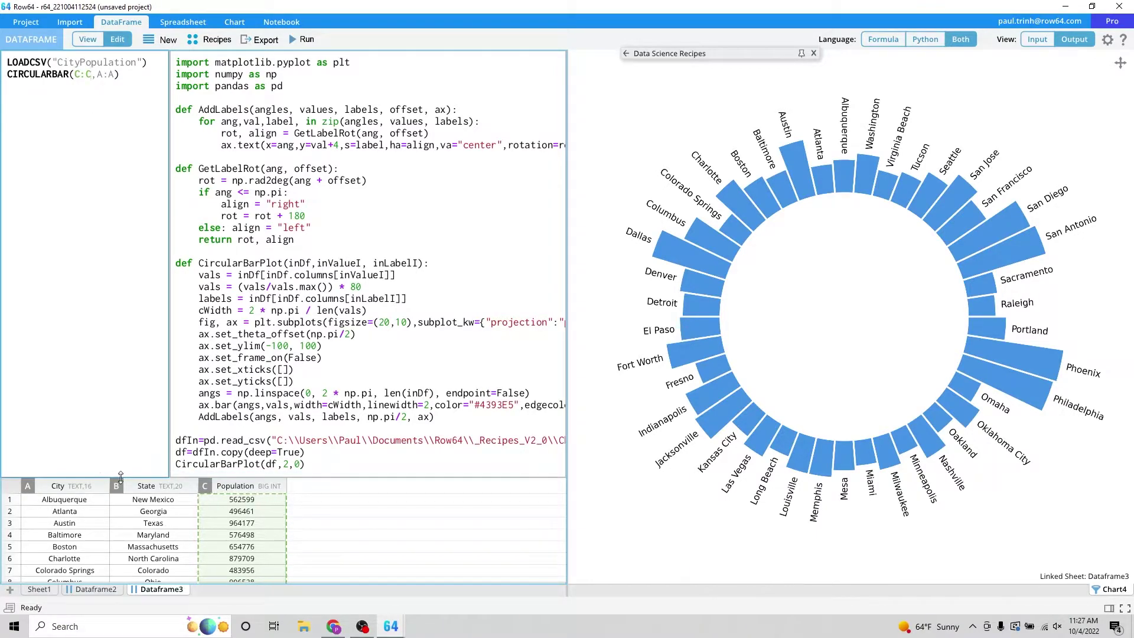
{"action": "left_click_drag", "start_coordinate": [119, 477], "coordinate": [132, 128]}
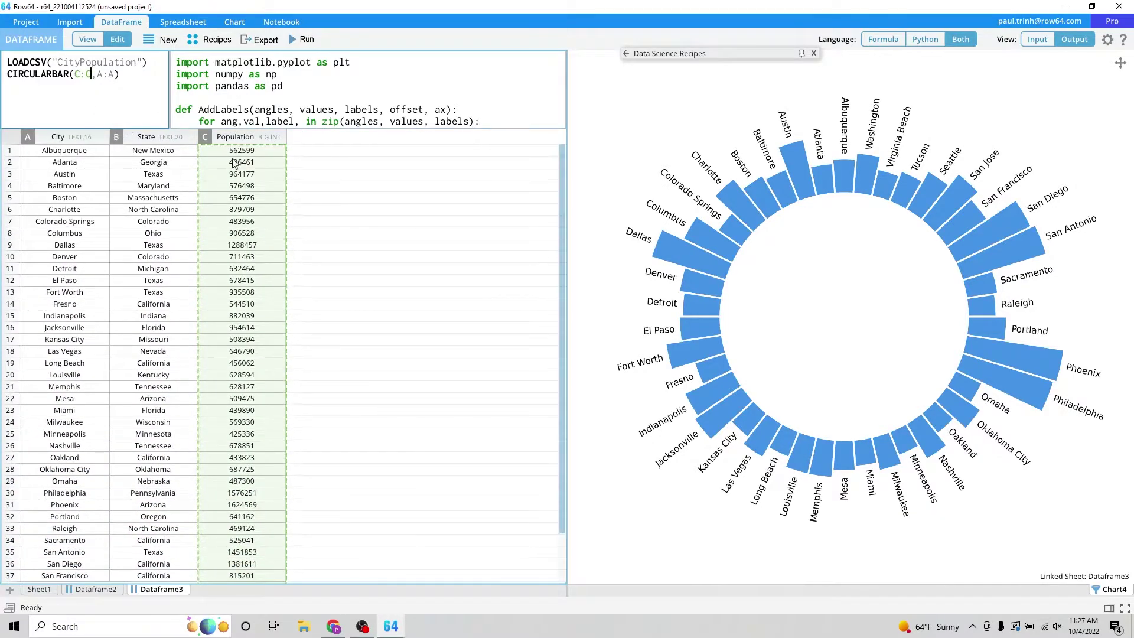
{"action": "left_click", "coordinate": [109, 78]}
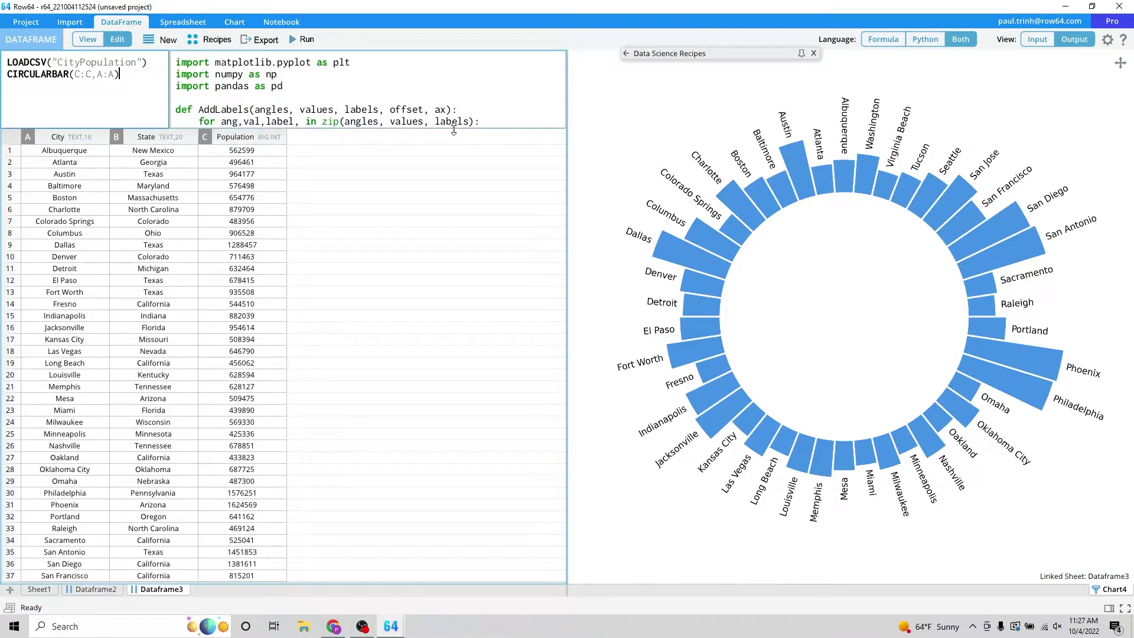
{"action": "left_click_drag", "start_coordinate": [454, 130], "coordinate": [438, 180]}
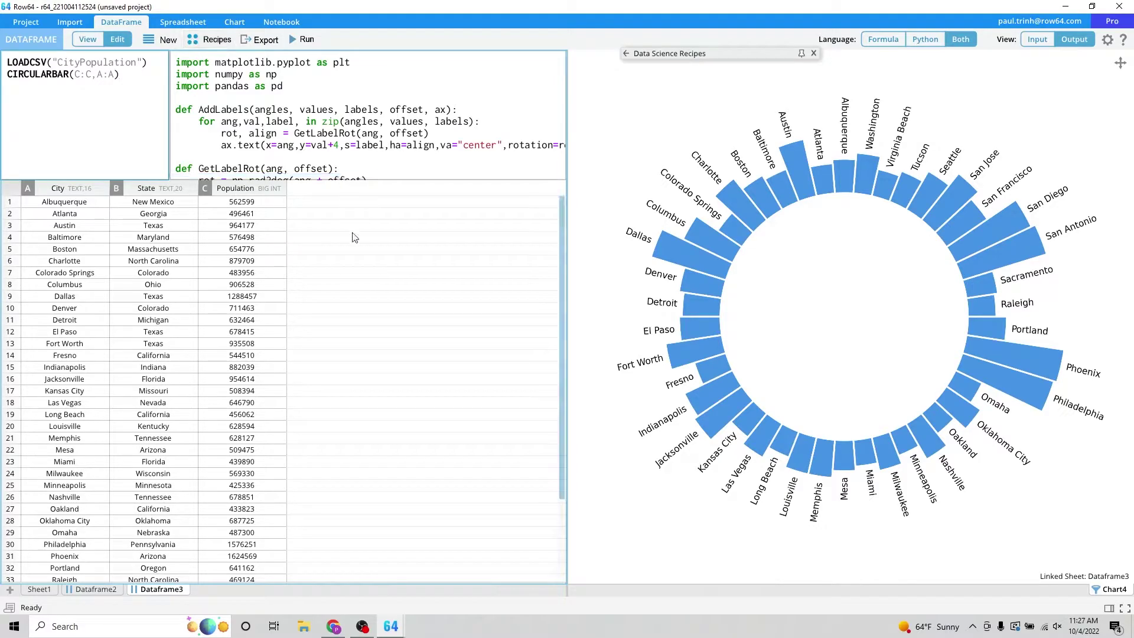
Add the Donut Chart example of phone vendor market share, Nokia highlighted at 41.8%, into Dataframe5
{"action": "left_click", "coordinate": [666, 56]}
{"action": "mouse_move", "coordinate": [714, 97]}
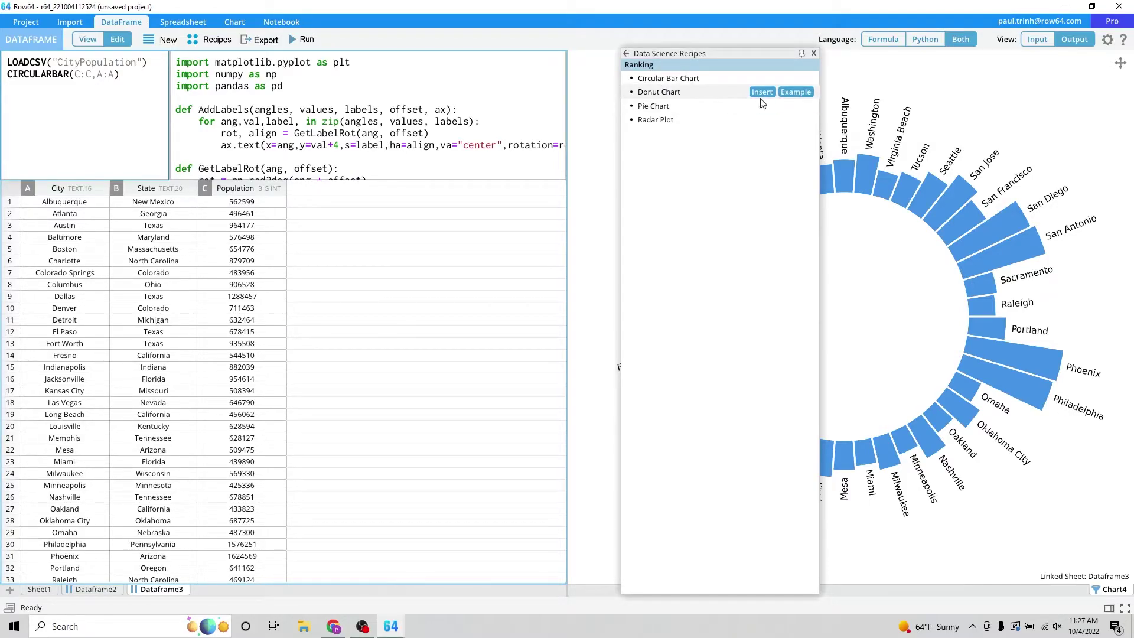
{"action": "left_click", "coordinate": [796, 92]}
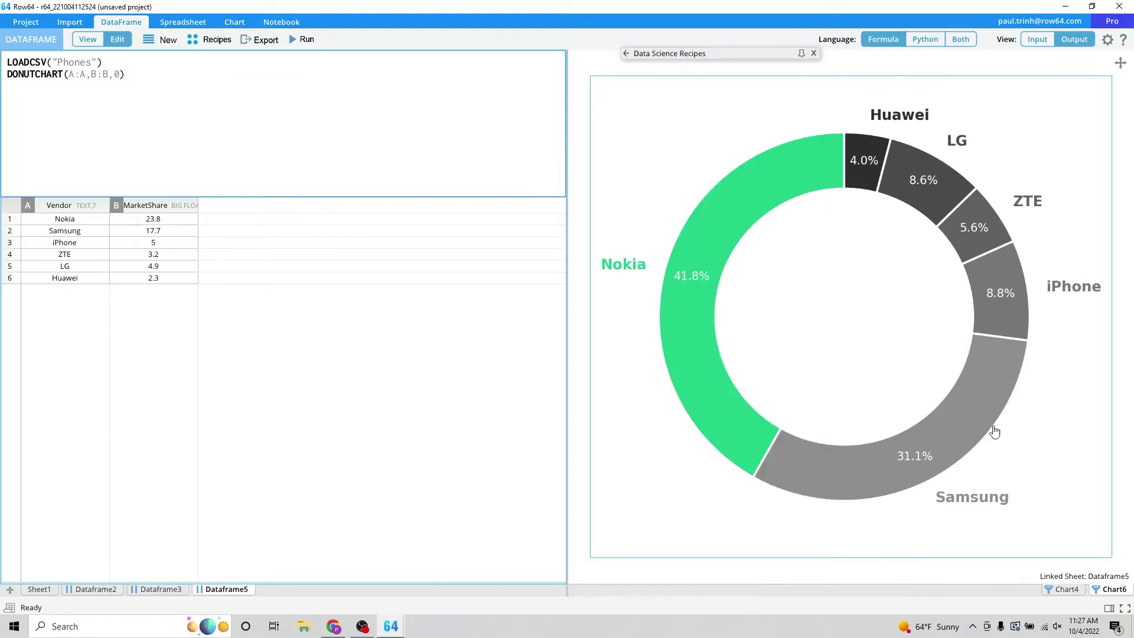
{"action": "left_click", "coordinate": [157, 587]}
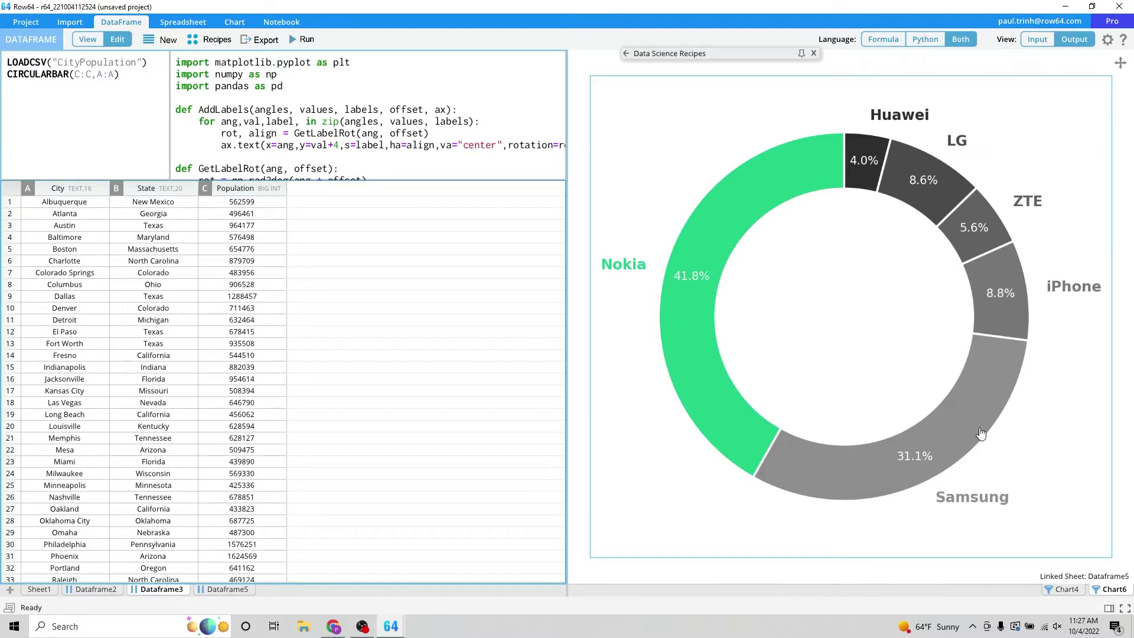
Change the donut formula to DONUTCHART(A:A,B:B,2) and rerun so iPhone's 8.8% slice is highlighted
{"action": "left_click", "coordinate": [1067, 577]}
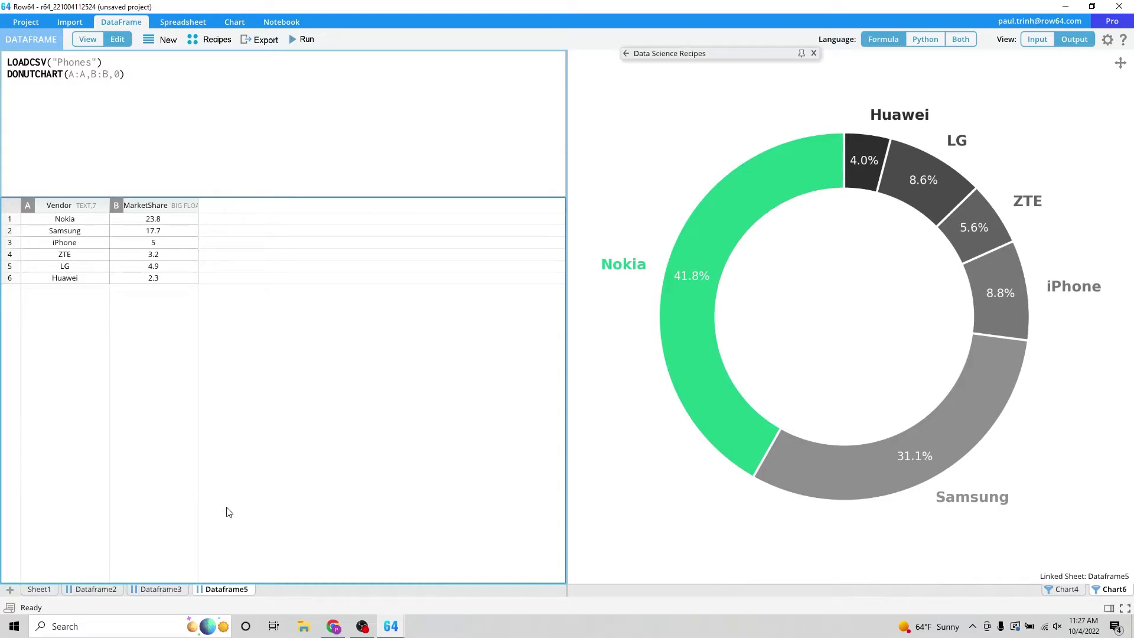
{"action": "left_click", "coordinate": [81, 75]}
{"action": "left_click", "coordinate": [98, 75]}
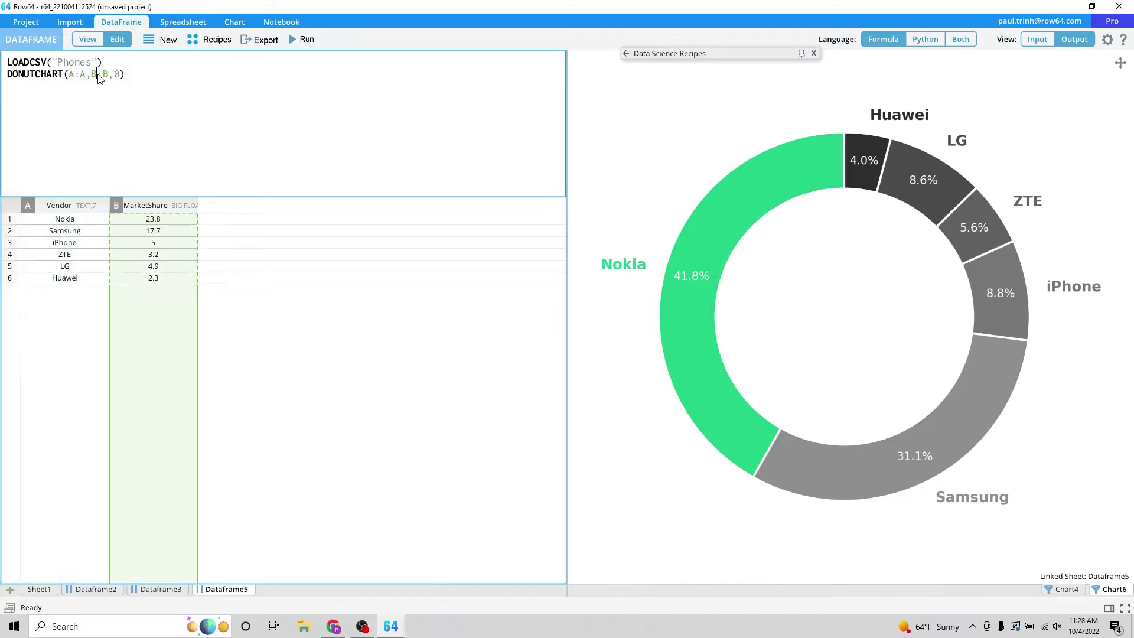
{"action": "left_click", "coordinate": [120, 75]}
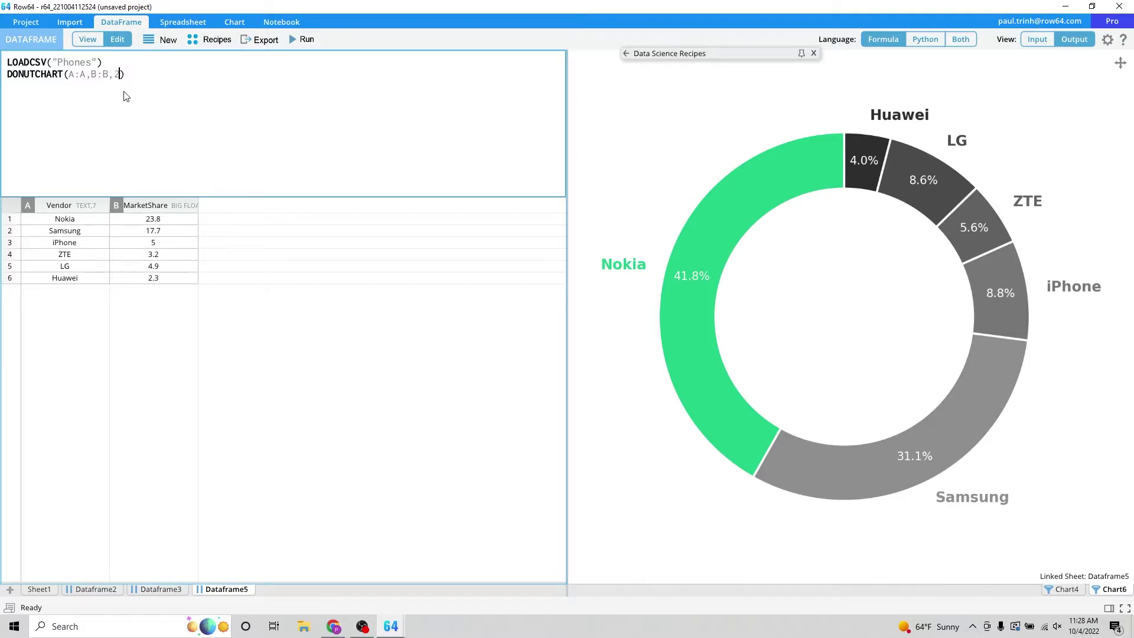
{"action": "left_click", "coordinate": [306, 39]}
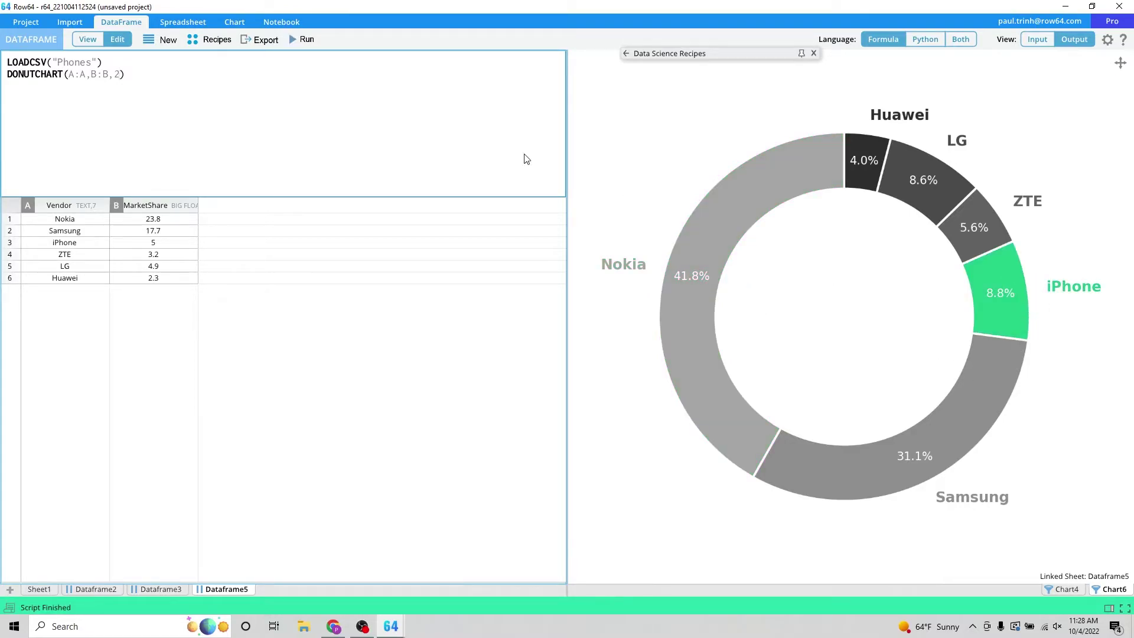
Show the donut chart's Python code with Language: Both, enlarge the code area, and select 'Greys' in get_cmap
{"action": "left_click", "coordinate": [961, 39]}
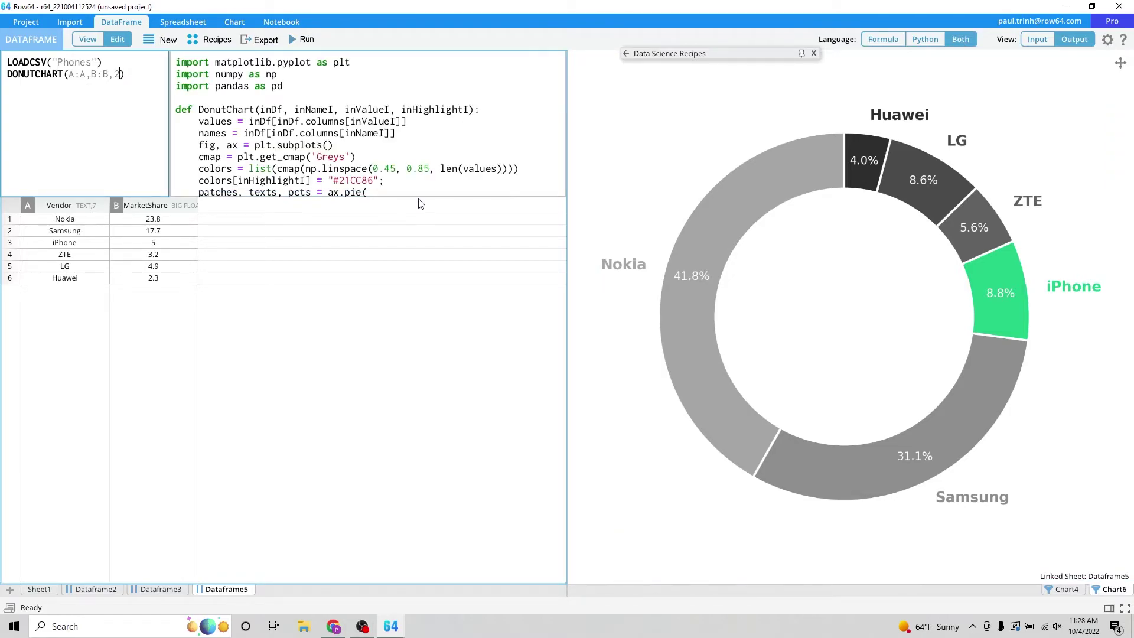
{"action": "left_click_drag", "start_coordinate": [418, 196], "coordinate": [351, 433]}
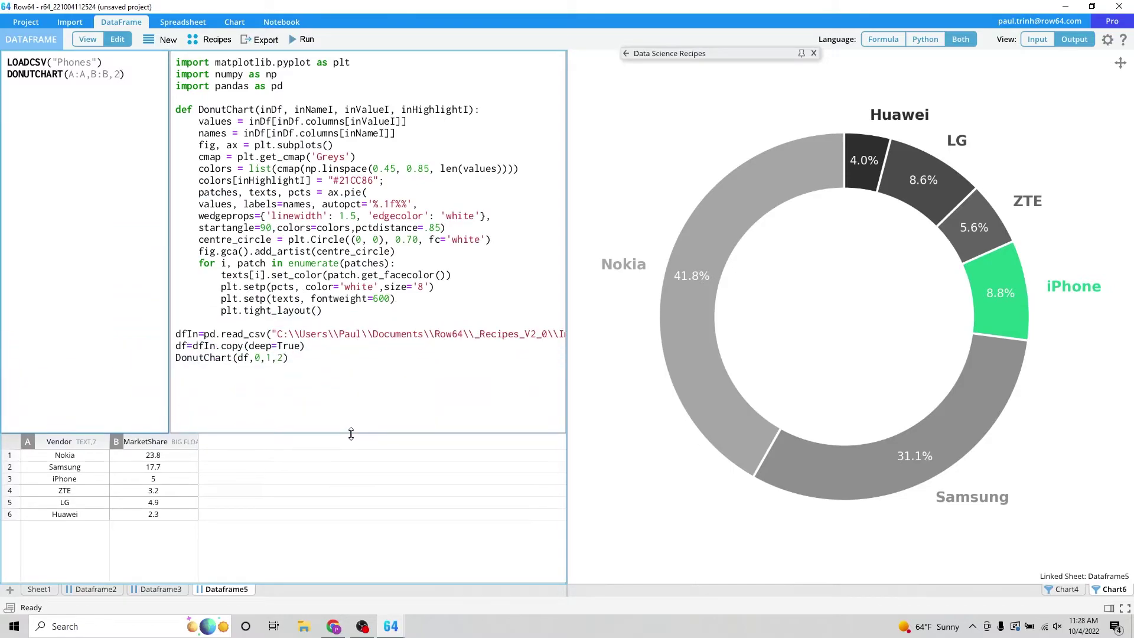
{"action": "left_click", "coordinate": [340, 217]}
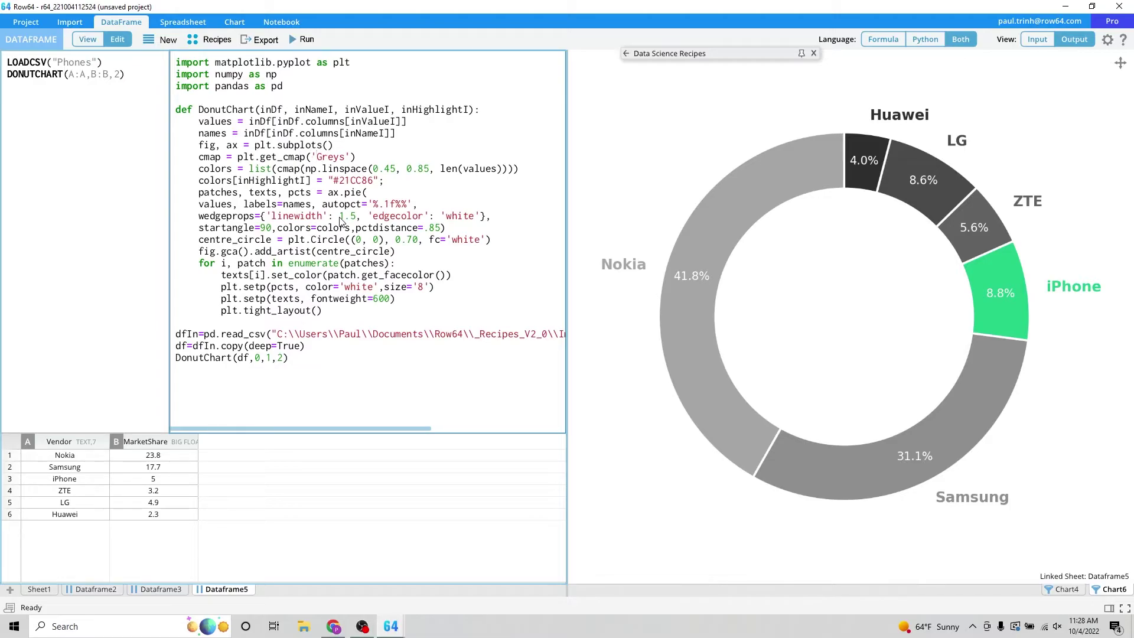
{"action": "key", "text": "Up"}
{"action": "key", "text": "Up"}
{"action": "key", "text": "Up"}
{"action": "key", "text": "Up"}
{"action": "key", "text": "Up"}
{"action": "key", "text": "Left"}
{"action": "key", "text": "Left"}
{"action": "key", "text": "Left"}
{"action": "key", "text": "Left"}
{"action": "key", "text": "shift+Right"}
{"action": "key", "text": "shift+Right"}
{"action": "key", "text": "shift+Right"}
{"action": "key", "text": "shift+Right"}
{"action": "key", "text": "shift+Right"}
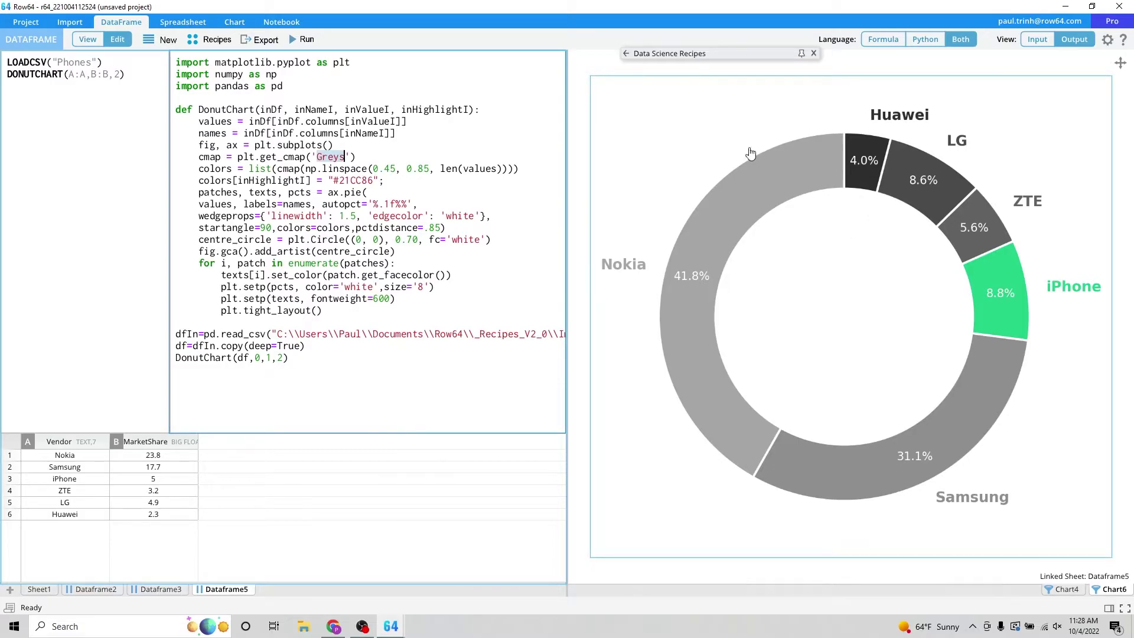
Browse matplotlib's Choosing Colormaps page through the Sequential, Sequential2, Diverging and Miscellaneous sets
{"action": "key", "text": "alt+Tab"}
{"action": "key", "text": "alt+Tab"}
{"action": "key", "text": "alt+Tab"}
{"action": "key", "text": "alt+Tab"}
{"action": "key", "text": "alt+Tab"}
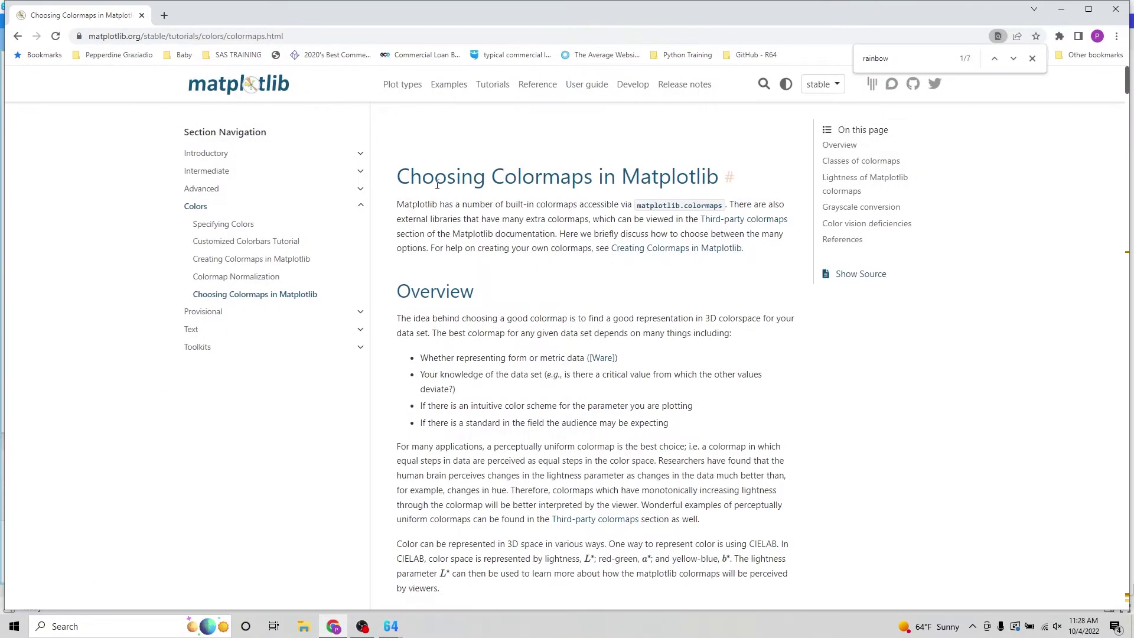
{"action": "scroll", "coordinate": [495, 187], "scroll_direction": "down", "scroll_amount": 20}
{"action": "scroll", "coordinate": [495, 187], "scroll_direction": "down", "scroll_amount": 4}
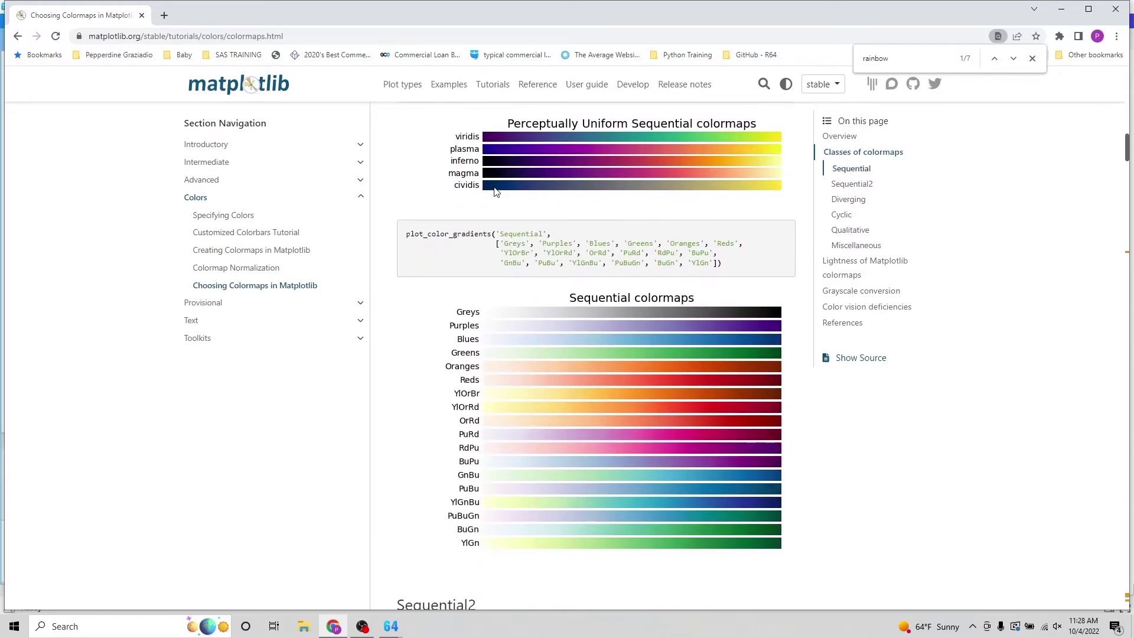
{"action": "scroll", "coordinate": [494, 190], "scroll_direction": "down", "scroll_amount": 1}
{"action": "scroll", "coordinate": [495, 192], "scroll_direction": "down", "scroll_amount": 1}
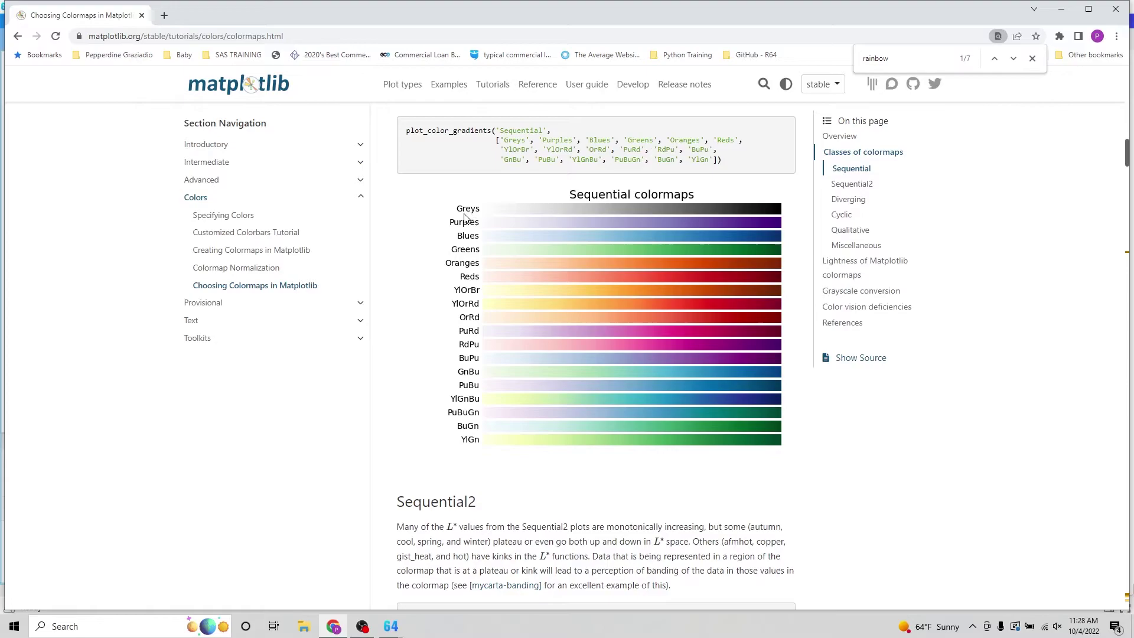
{"action": "scroll", "coordinate": [442, 306], "scroll_direction": "down", "scroll_amount": 15}
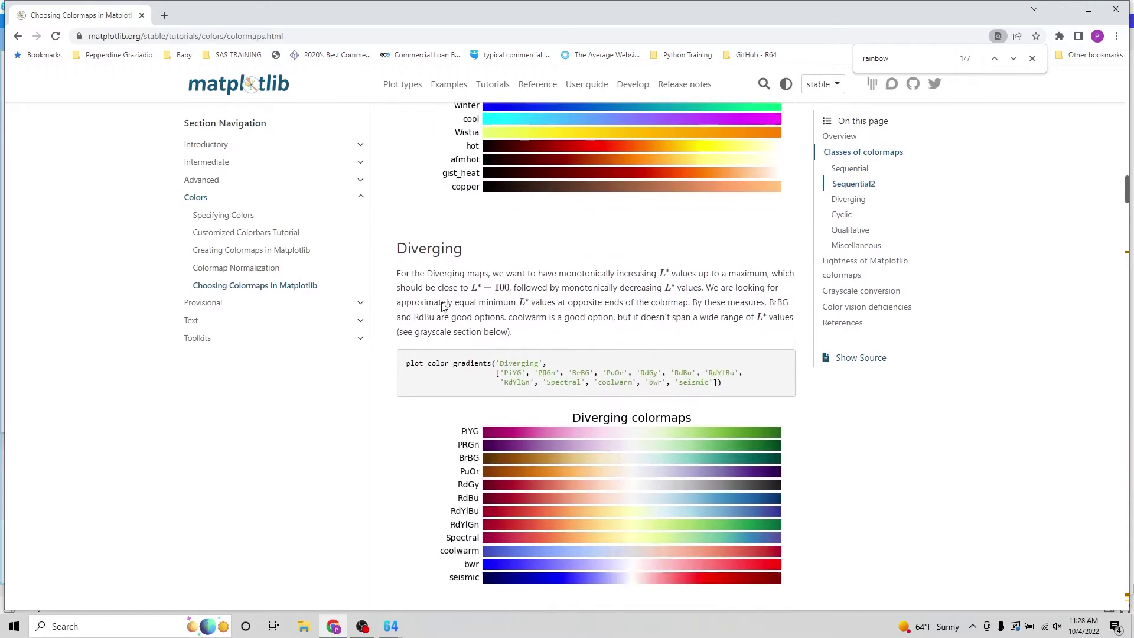
{"action": "scroll", "coordinate": [443, 306], "scroll_direction": "down", "scroll_amount": 14}
{"action": "scroll", "coordinate": [442, 303], "scroll_direction": "down", "scroll_amount": 1}
{"action": "scroll", "coordinate": [443, 303], "scroll_direction": "up", "scroll_amount": 4}
{"action": "scroll", "coordinate": [443, 307], "scroll_direction": "down", "scroll_amount": 3}
Replace 'Greys' with 'prism' in the donut chart's get_cmap and rerun to recolour it
{"action": "key", "text": "alt+Tab"}
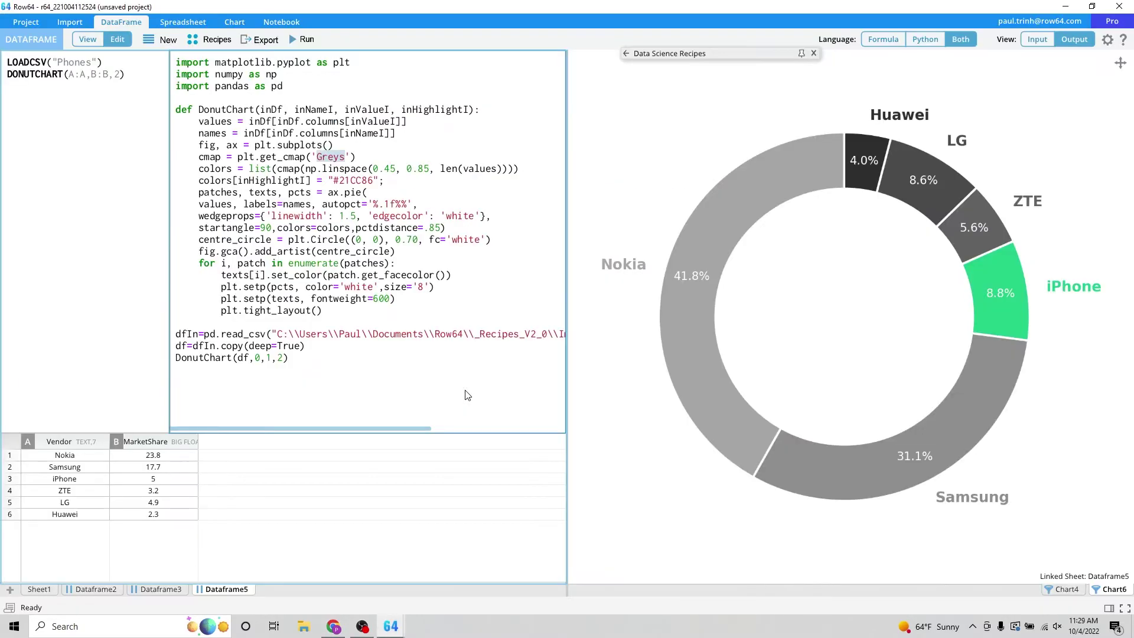
{"action": "type", "text": "prism"}
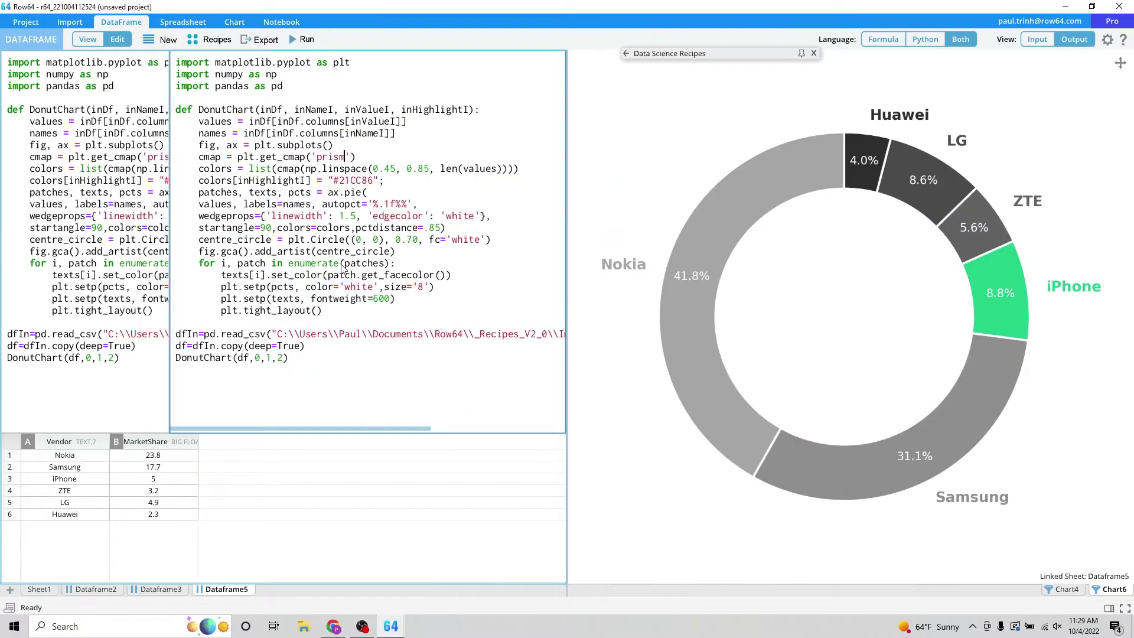
{"action": "left_click", "coordinate": [312, 42]}
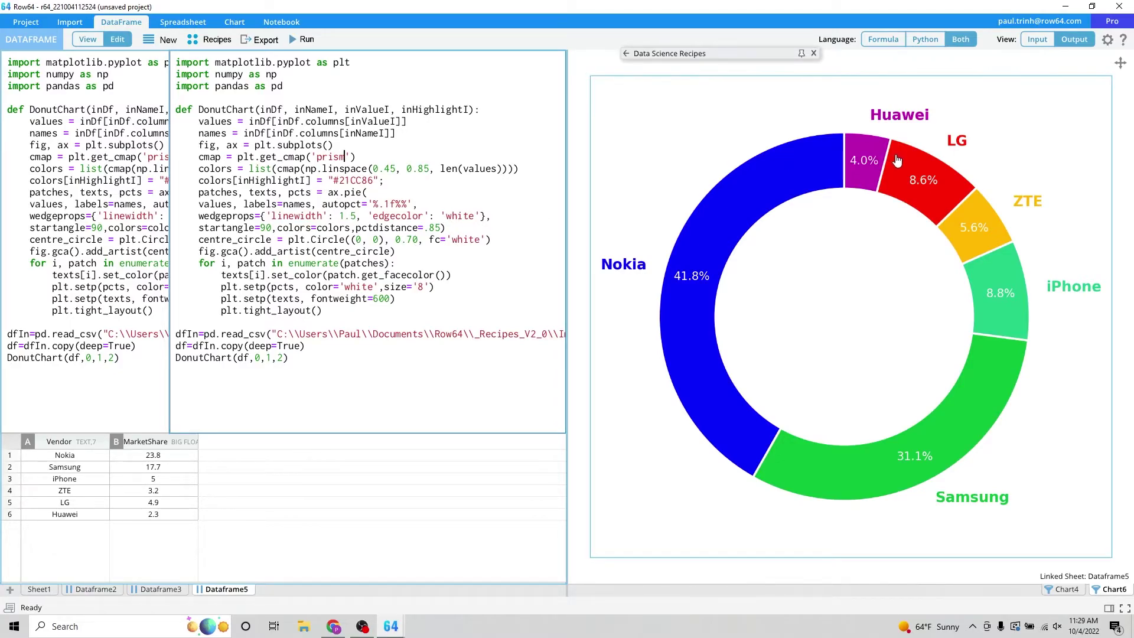
Load the Pie Chart example of phone market share into a new Dataframe7
{"action": "left_click", "coordinate": [715, 56]}
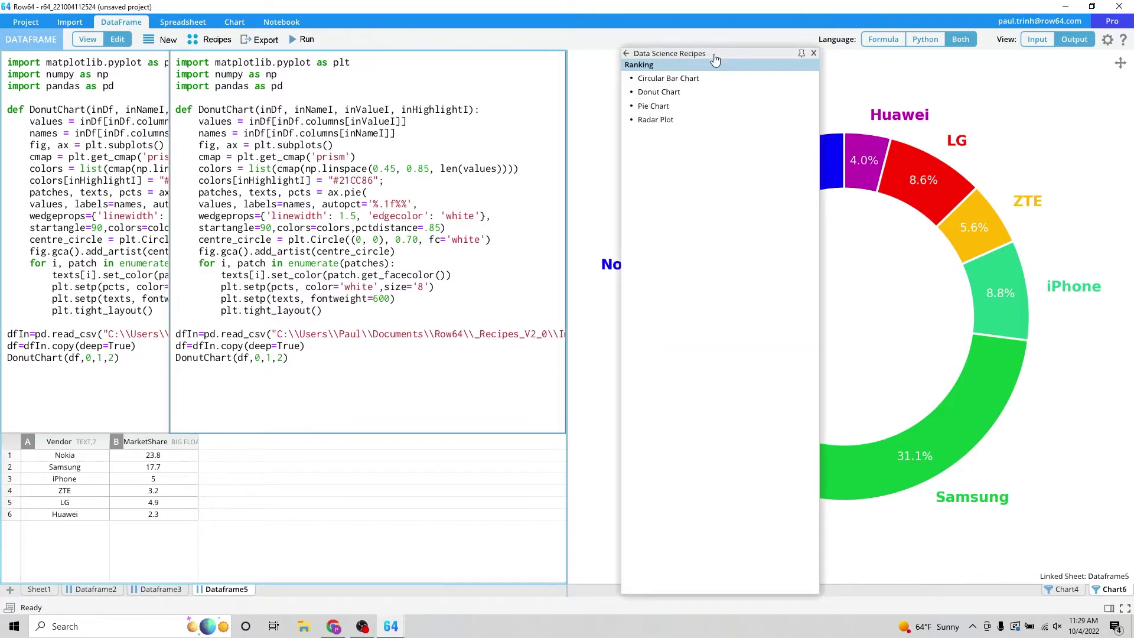
{"action": "mouse_move", "coordinate": [709, 115]}
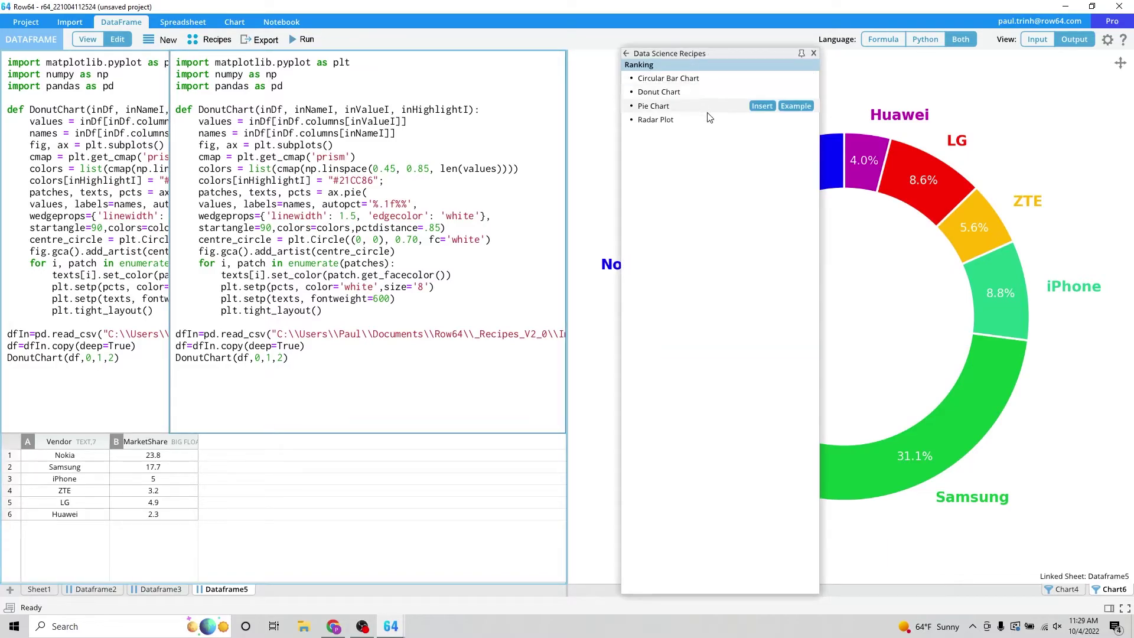
{"action": "left_click", "coordinate": [789, 105]}
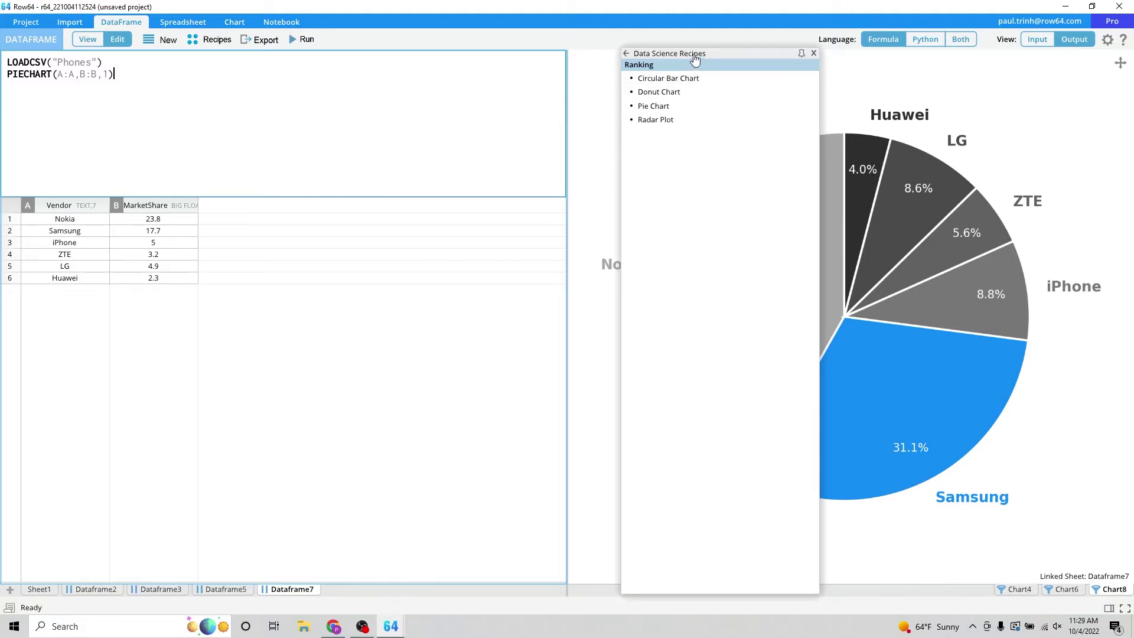
{"action": "left_click", "coordinate": [695, 54]}
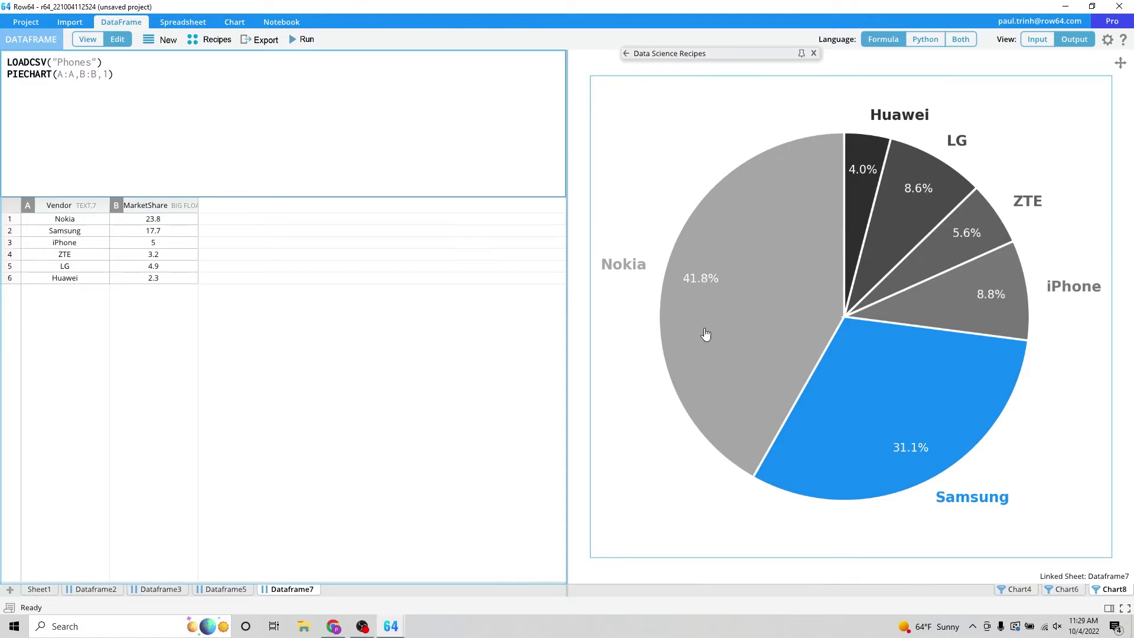
Change the formula to PIECHART(A:A,B:B,2) and rerun so the iPhone slice is highlighted
{"action": "left_click", "coordinate": [112, 76]}
{"action": "key", "text": "BackSpace"}
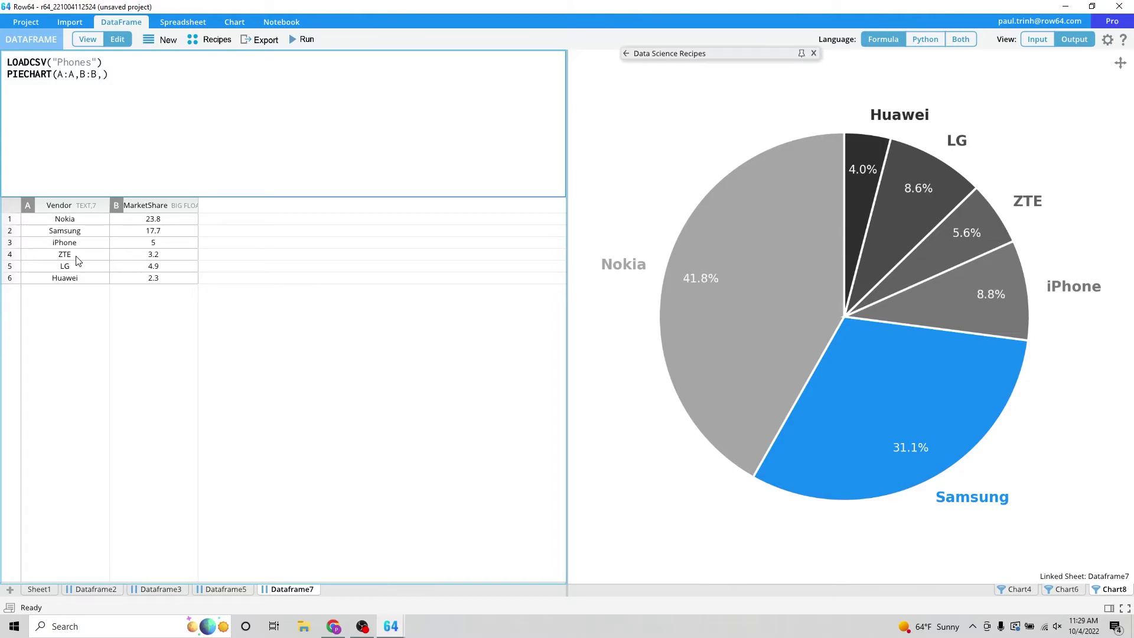
{"action": "type", "text": "2"}
{"action": "left_click", "coordinate": [290, 39]}
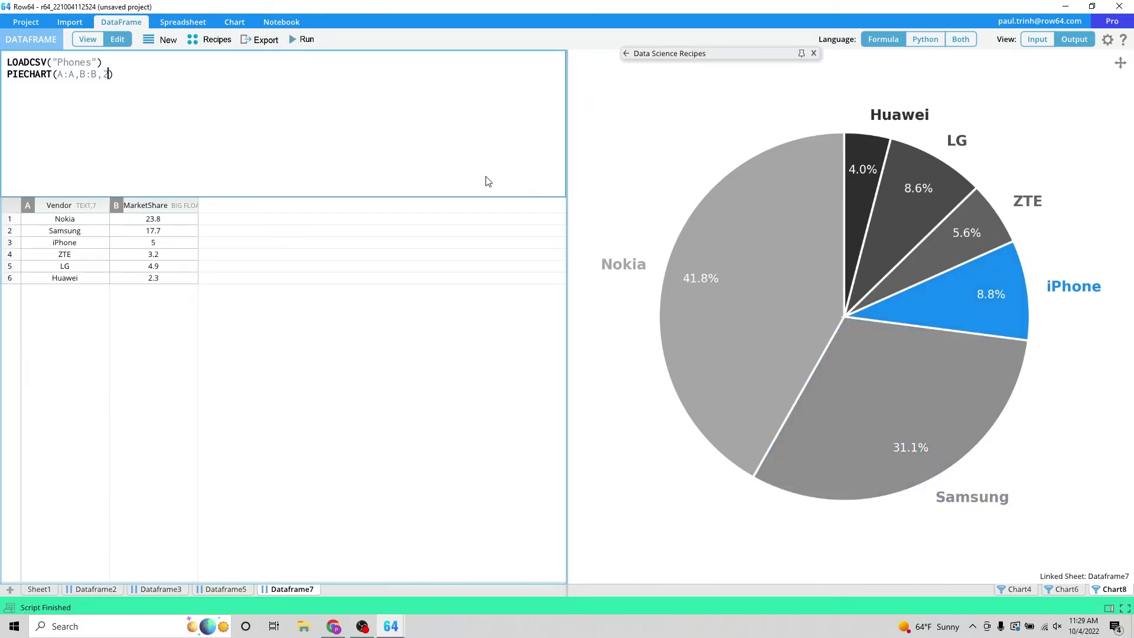
Load the Radar Plot recipe example into Dataframe9 and inspect its RADAR(A:A,1) formula on the bball data
{"action": "left_click", "coordinate": [683, 56]}
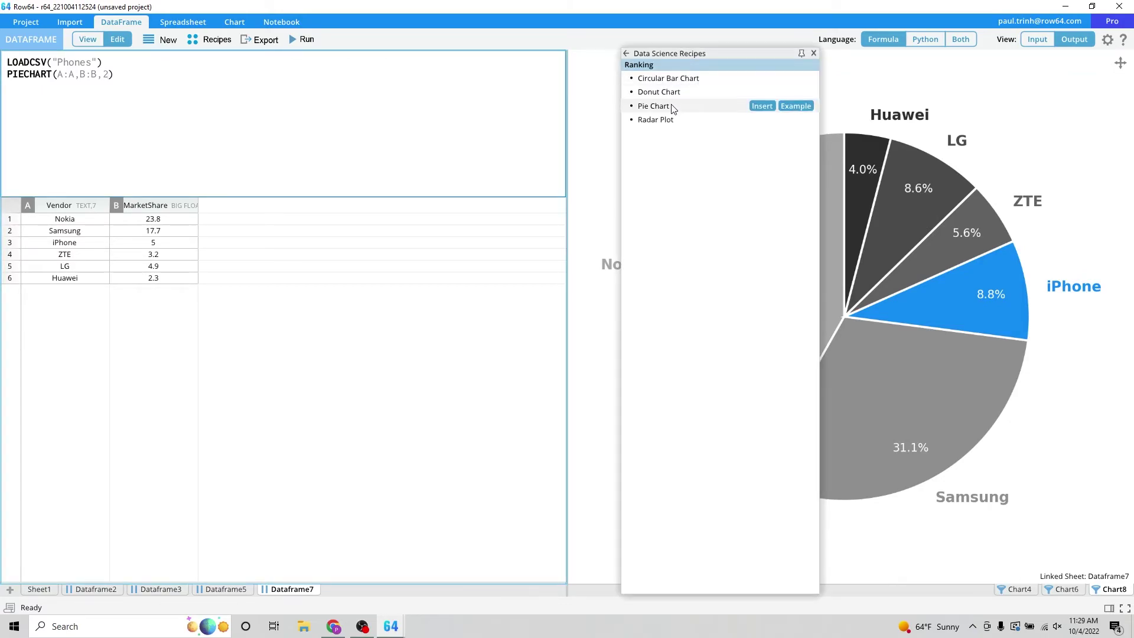
{"action": "mouse_move", "coordinate": [772, 125]}
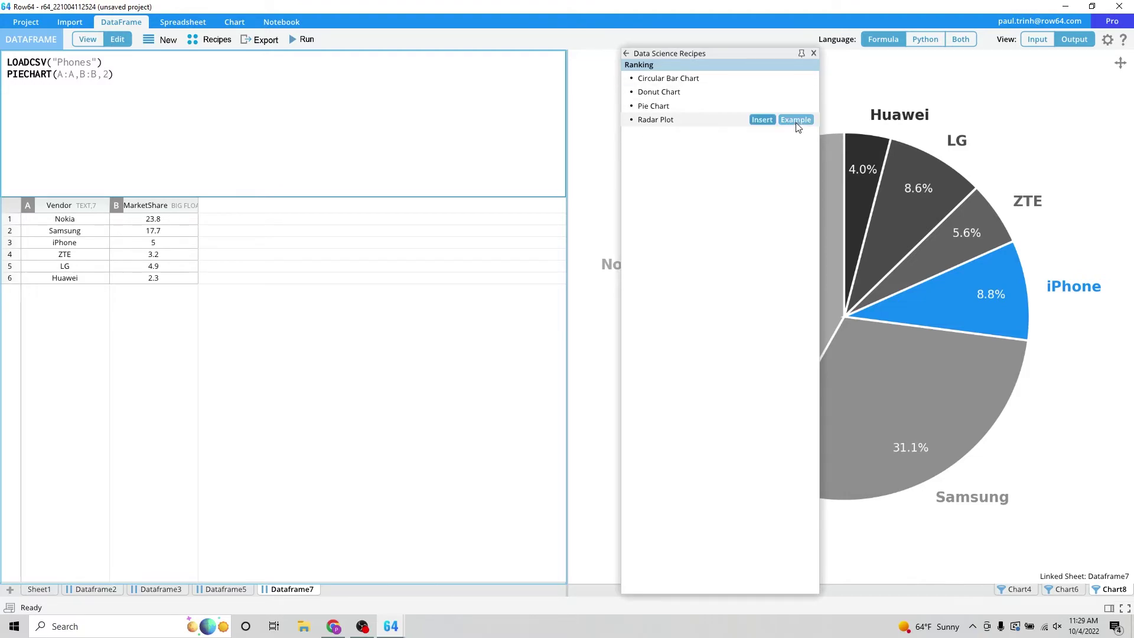
{"action": "left_click", "coordinate": [797, 123]}
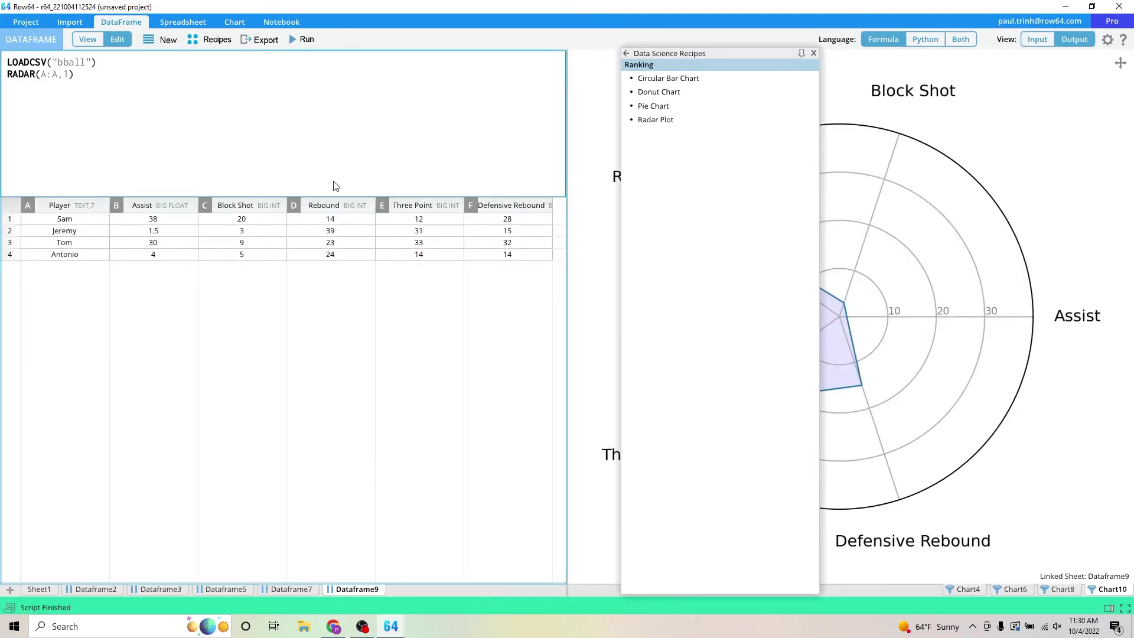
{"action": "left_click", "coordinate": [814, 54]}
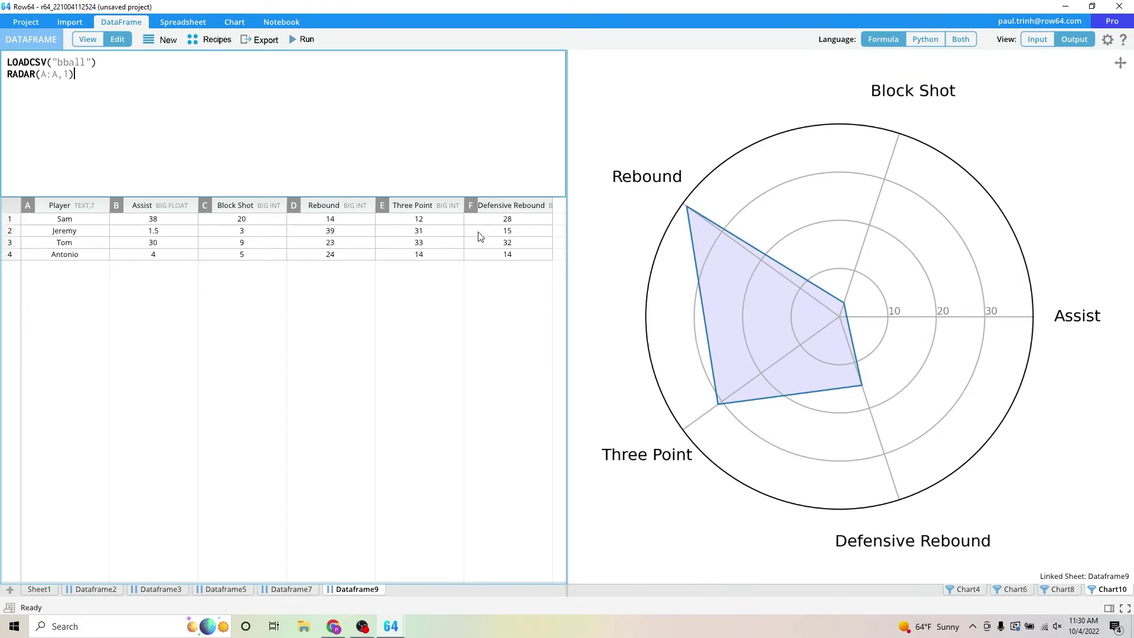
{"action": "left_click", "coordinate": [52, 75]}
{"action": "left_click", "coordinate": [69, 78]}
Change the formula to RADAR(A:A,0) and rerun it to chart the first player's stats
{"action": "left_click", "coordinate": [310, 234]}
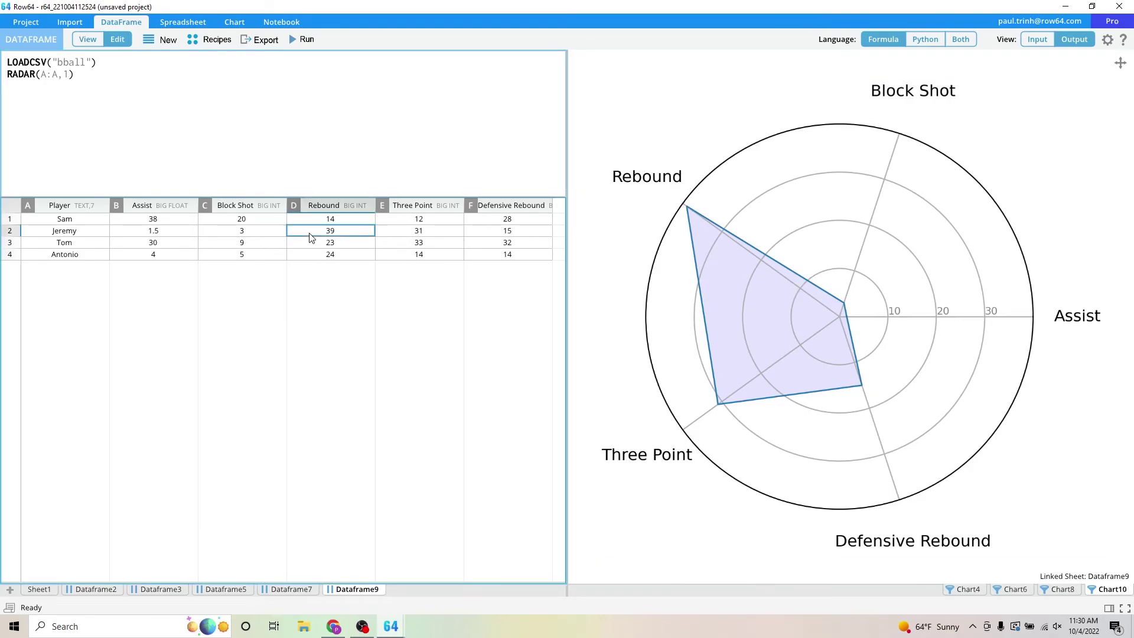
{"action": "left_click", "coordinate": [70, 79]}
{"action": "key", "text": "BackSpace"}
{"action": "type", "text": "0"}
{"action": "left_click", "coordinate": [301, 43]}
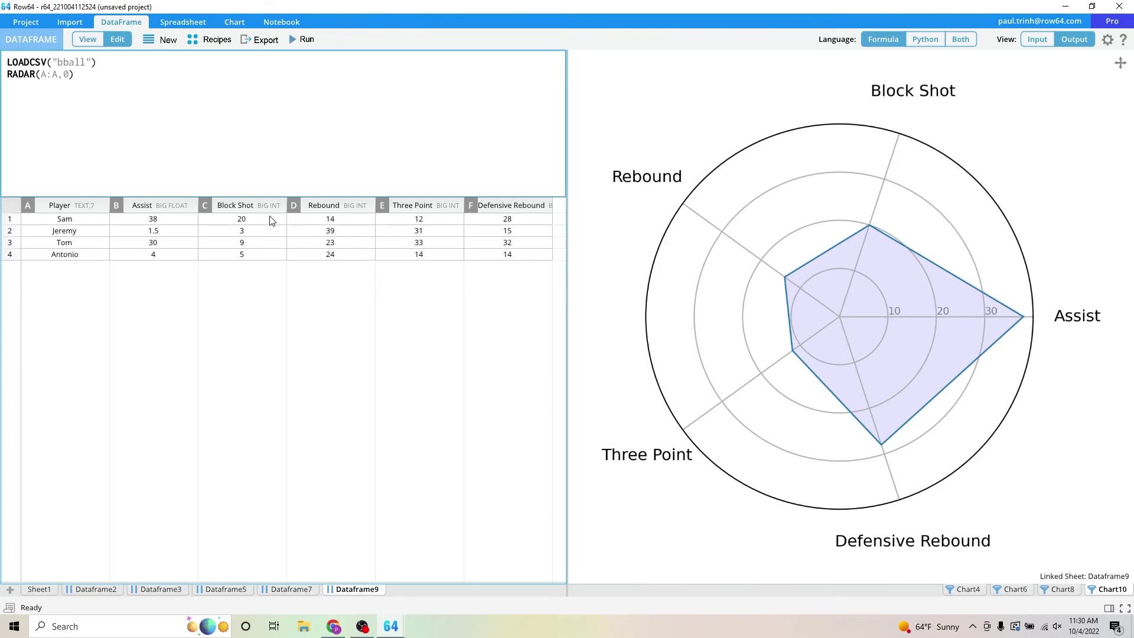
Set the language view to Both and enlarge the pane to show the full Python Radar function
{"action": "left_click", "coordinate": [968, 35]}
{"action": "left_click_drag", "start_coordinate": [431, 200], "coordinate": [361, 417]}
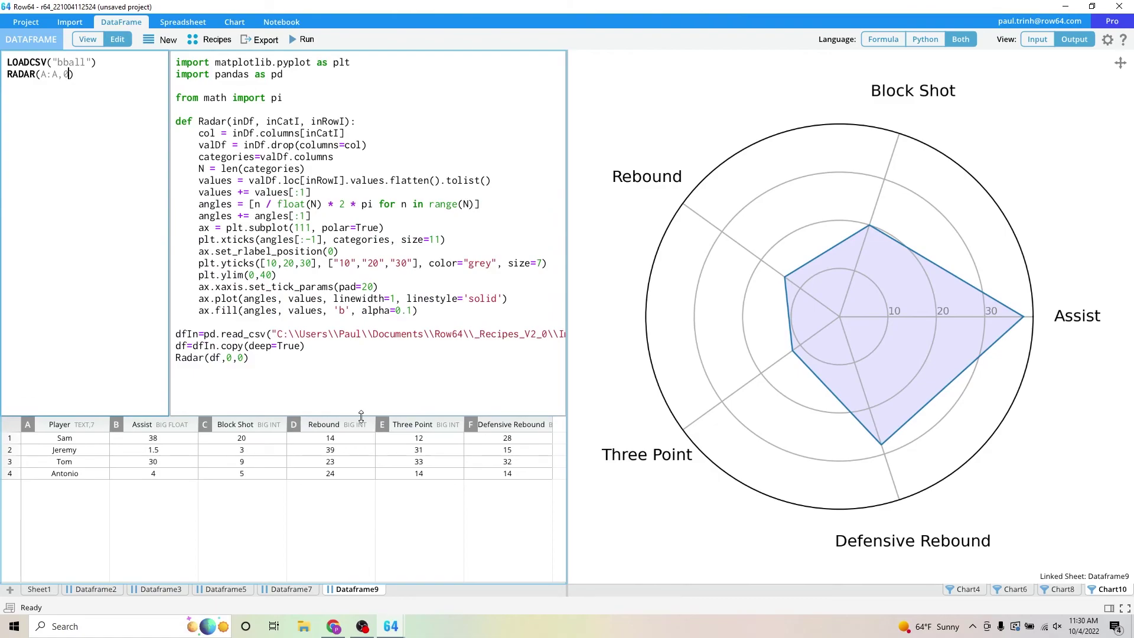